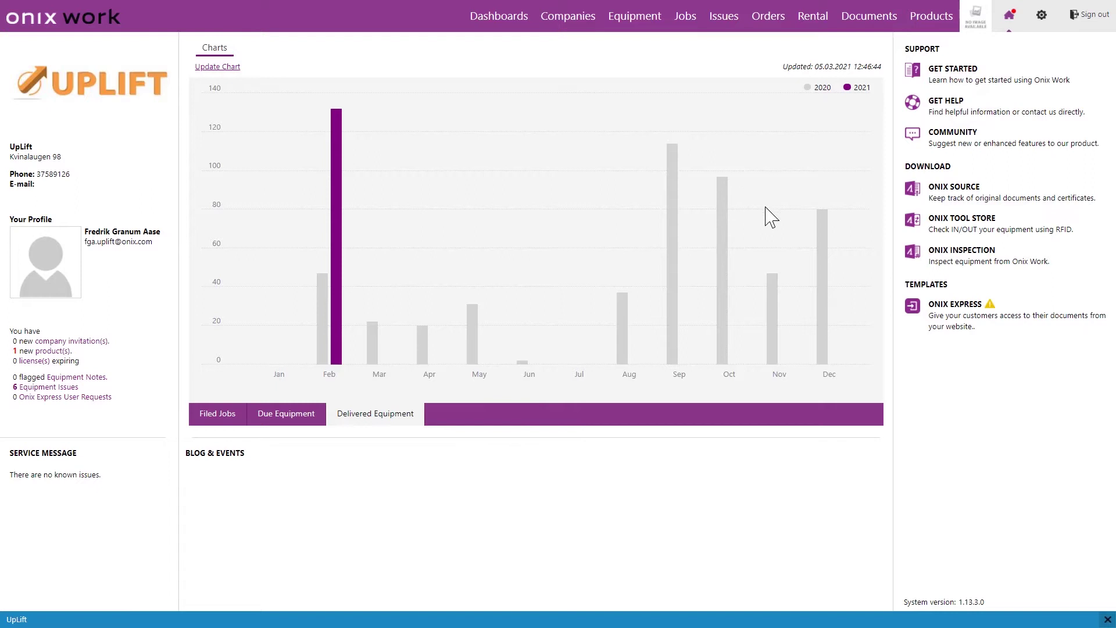
Go to the Products page from the top navigation bar.
click(933, 17)
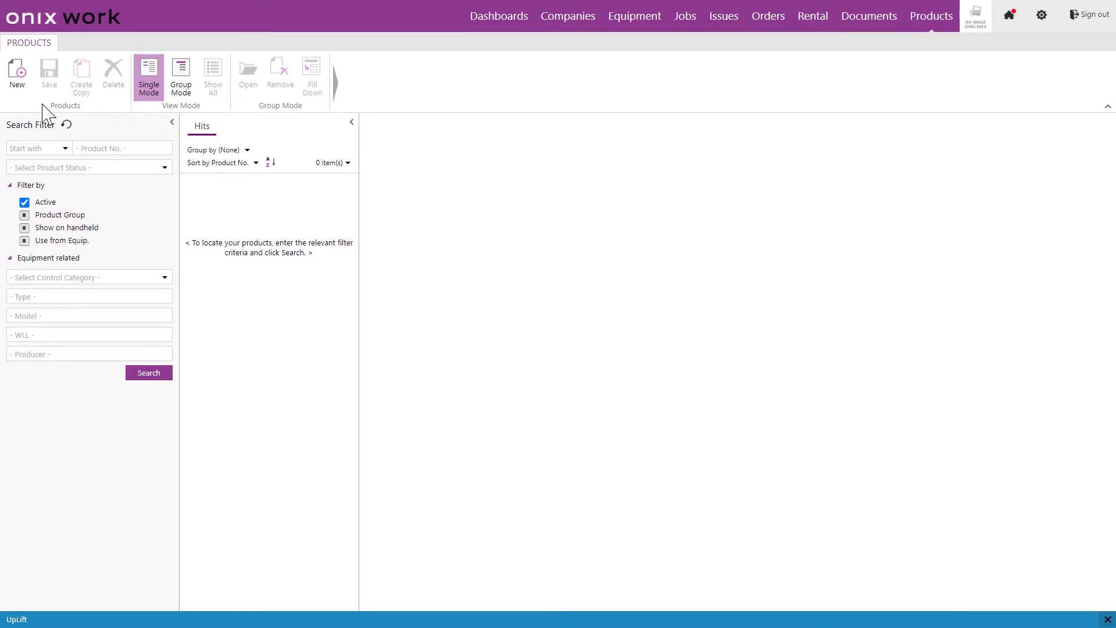
Start a new product numbered 11032021, keeping its status on Draft.
click(18, 85)
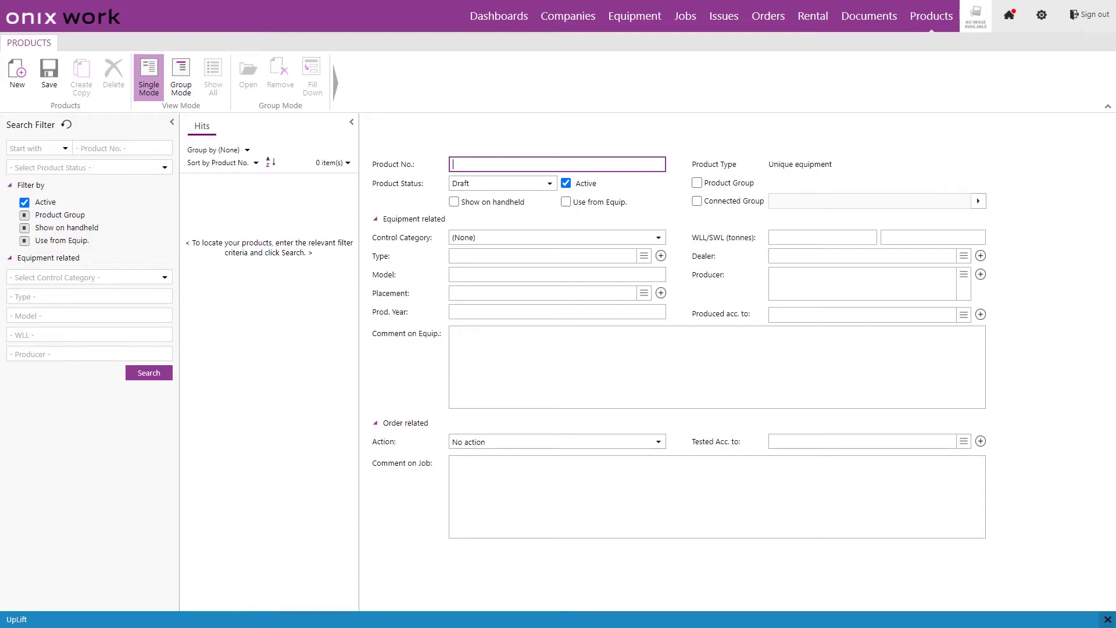
text(11032021)
click(519, 185)
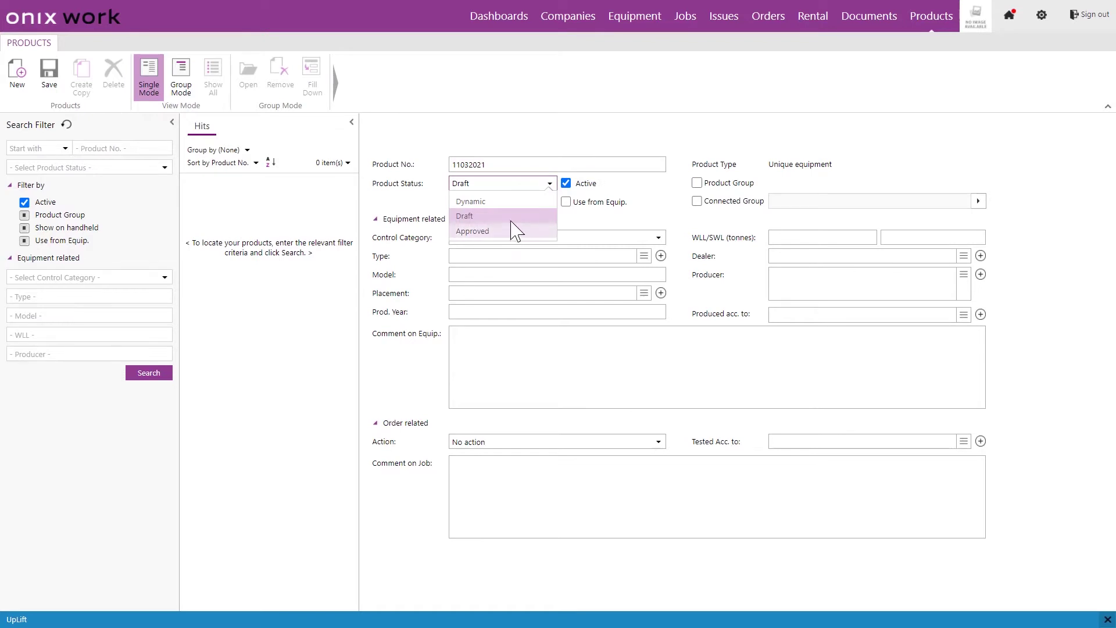
click(504, 187)
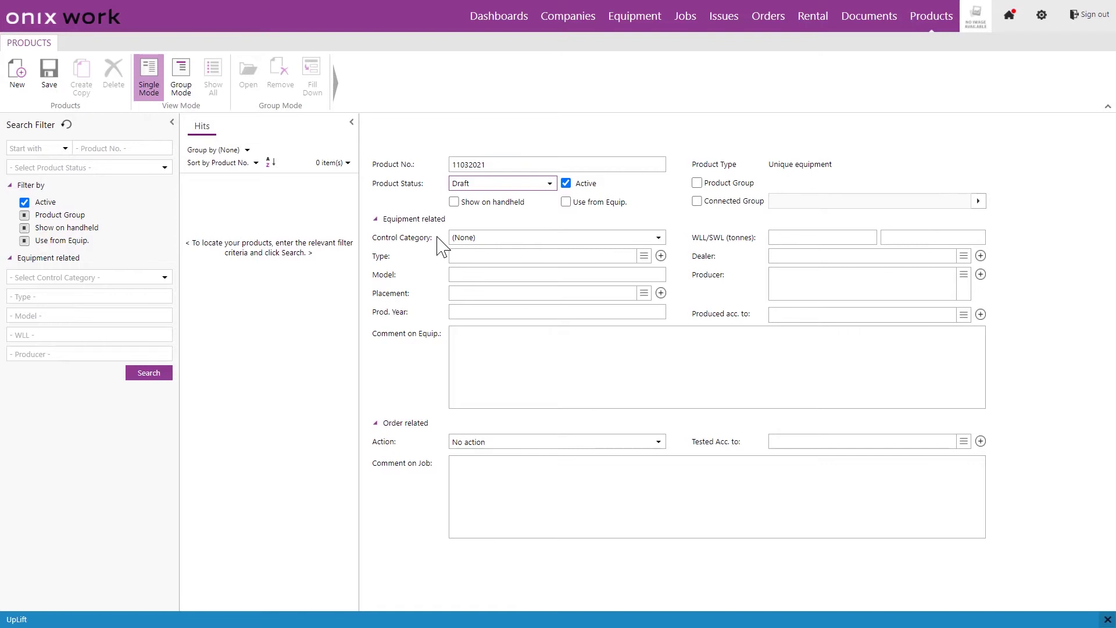
Set the control category to R2 - Fibre sling and the type to Roundsling.
click(479, 239)
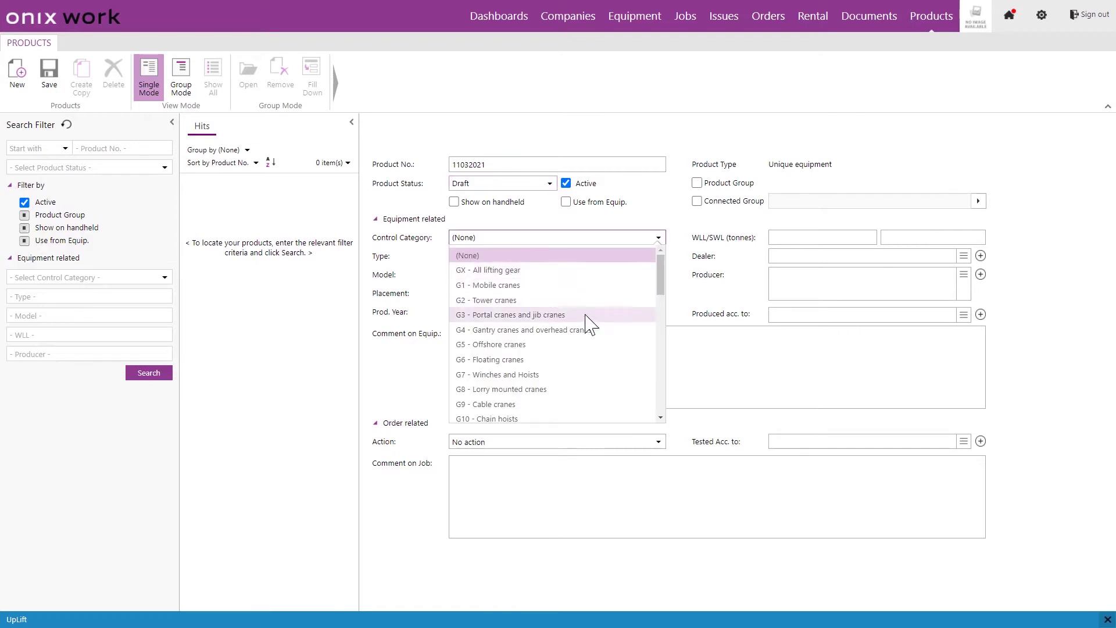
drag(658, 281, 661, 312)
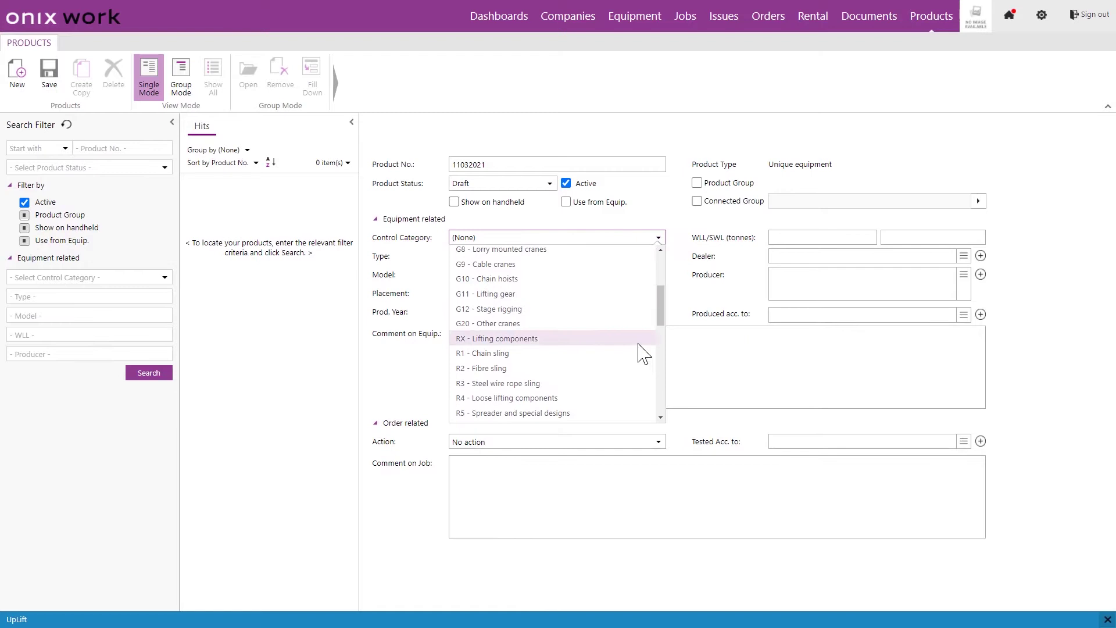
click(505, 369)
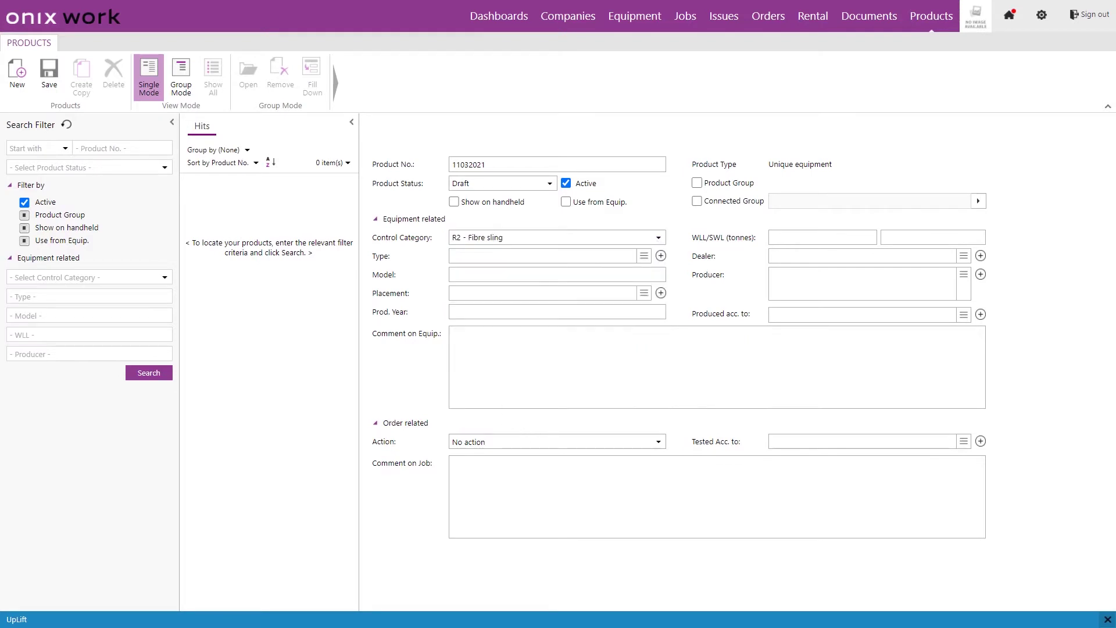
click(453, 256)
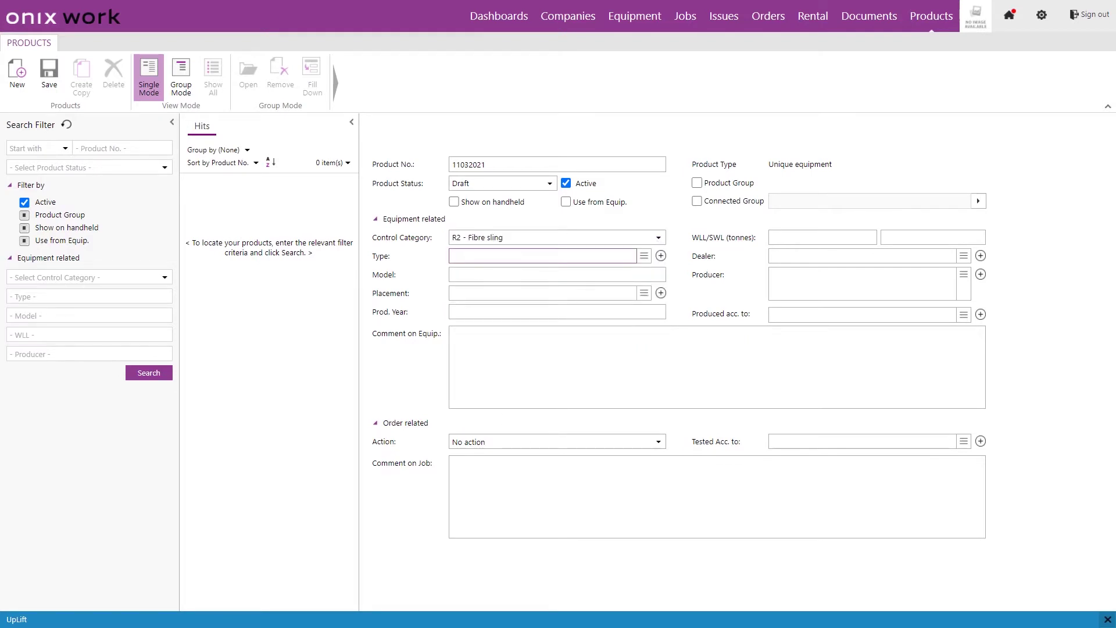
text(Roundsling)
Paste the model 'Polyester - WLL: 2t - 2 / 4m' and set WLL/SWL to 2T.
click(557, 274)
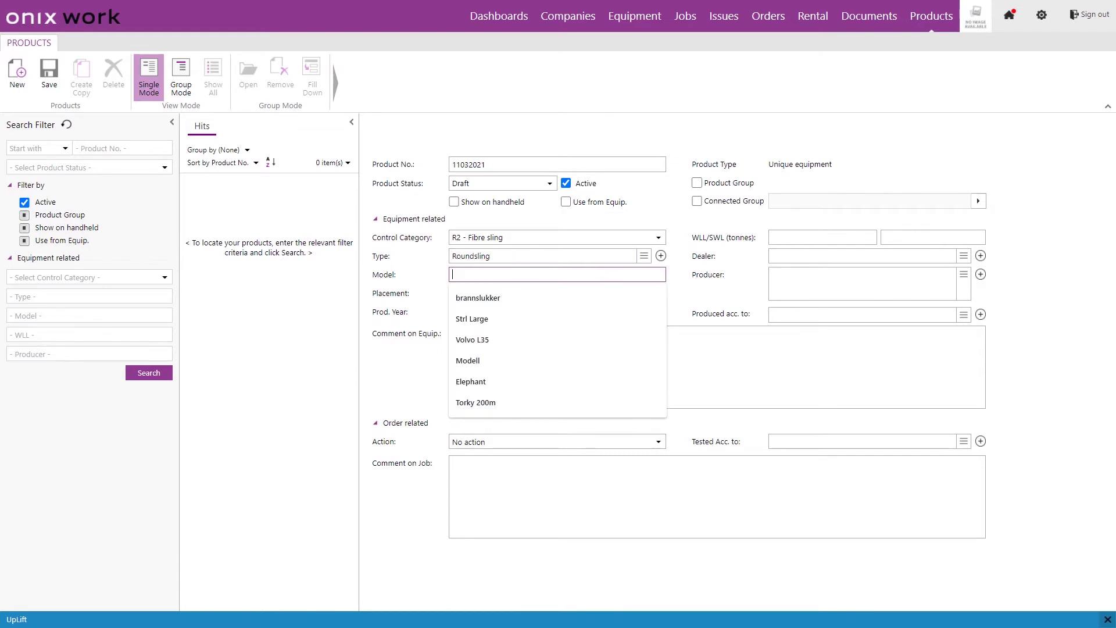
key(Escape)
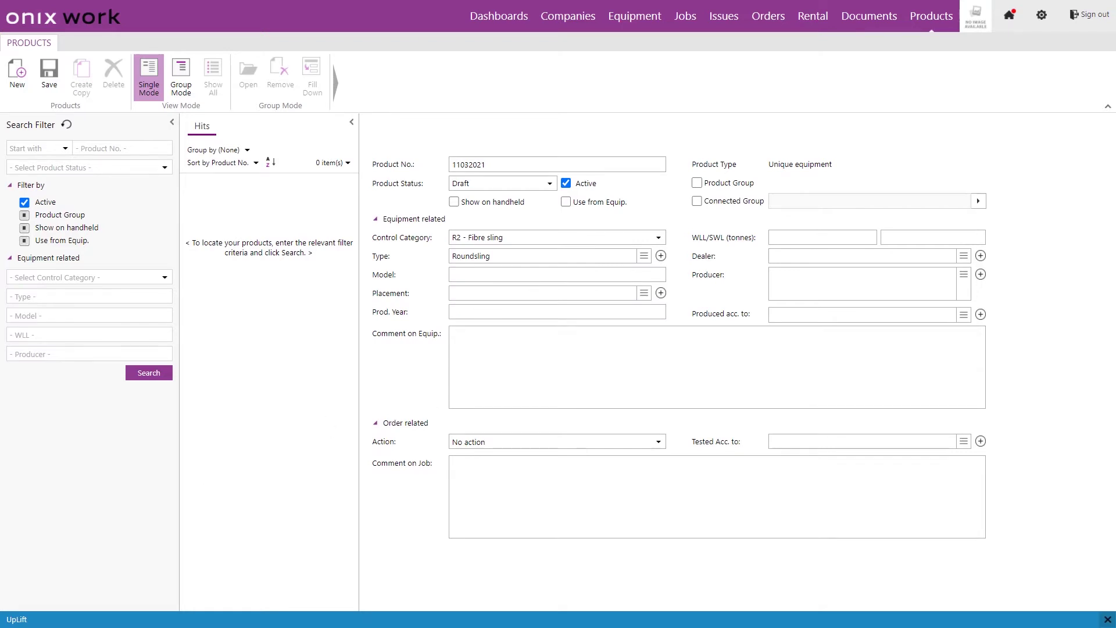
text(Polyester - WLL: 2t - 2 / 4m)
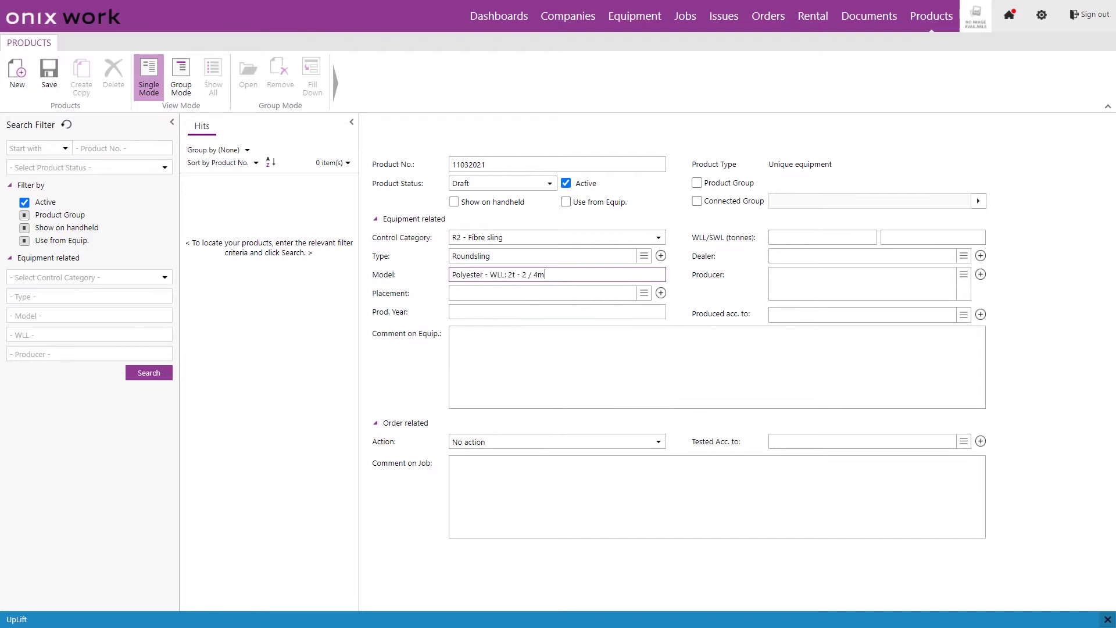
click(779, 237)
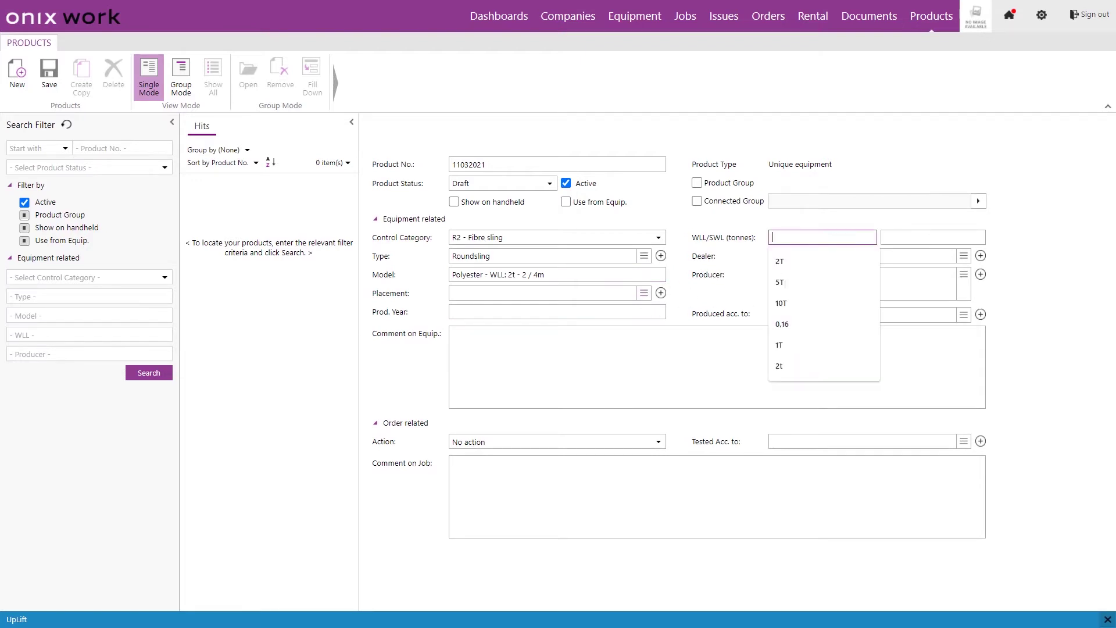
text(2T)
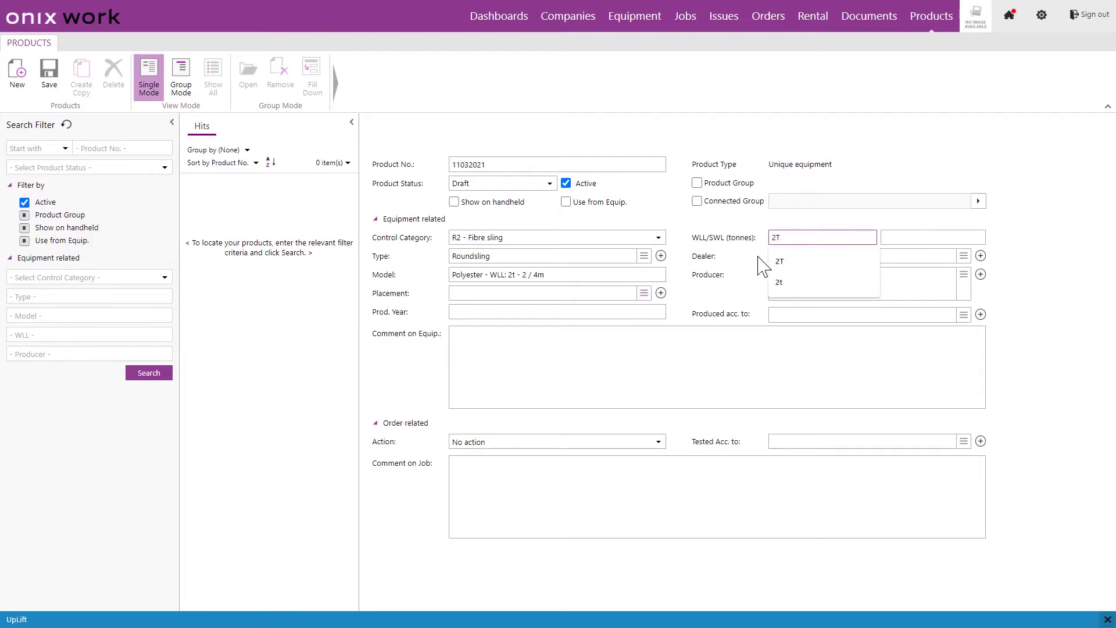
click(780, 261)
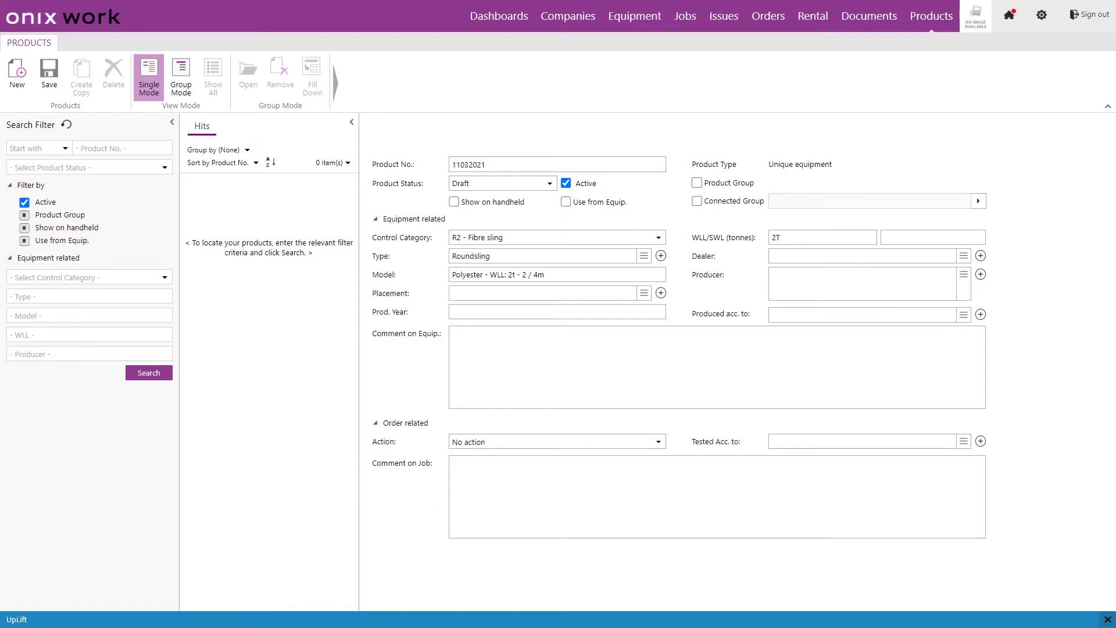
Enter NS-EN 1492-2 as the production standard and choose action Create Equipment and file Job.
click(861, 314)
text(NS-EN 1492-2)
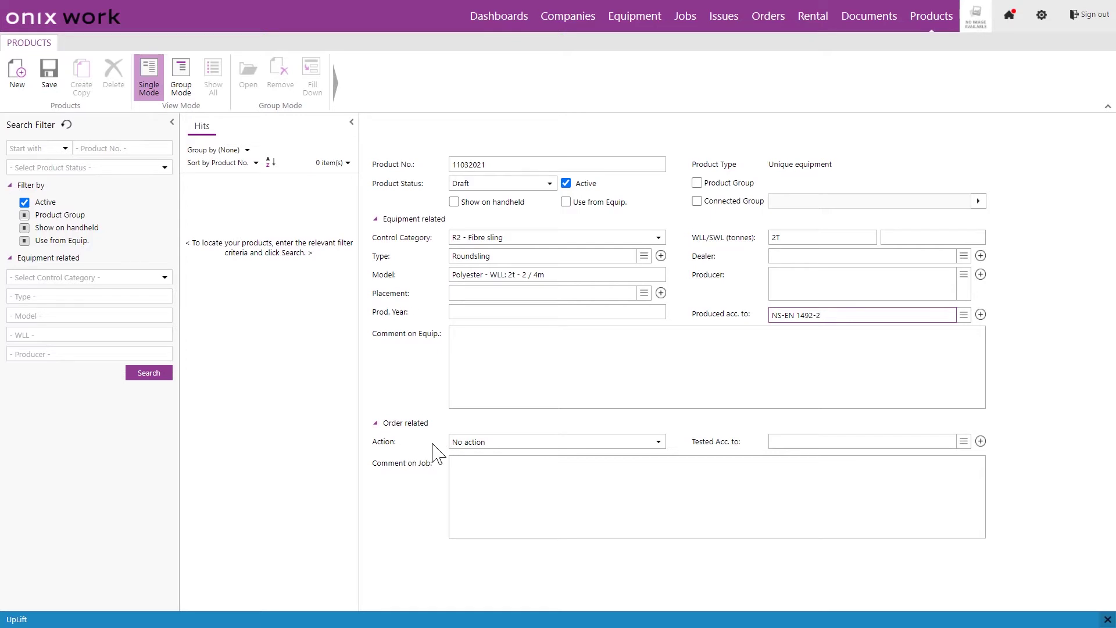
click(531, 443)
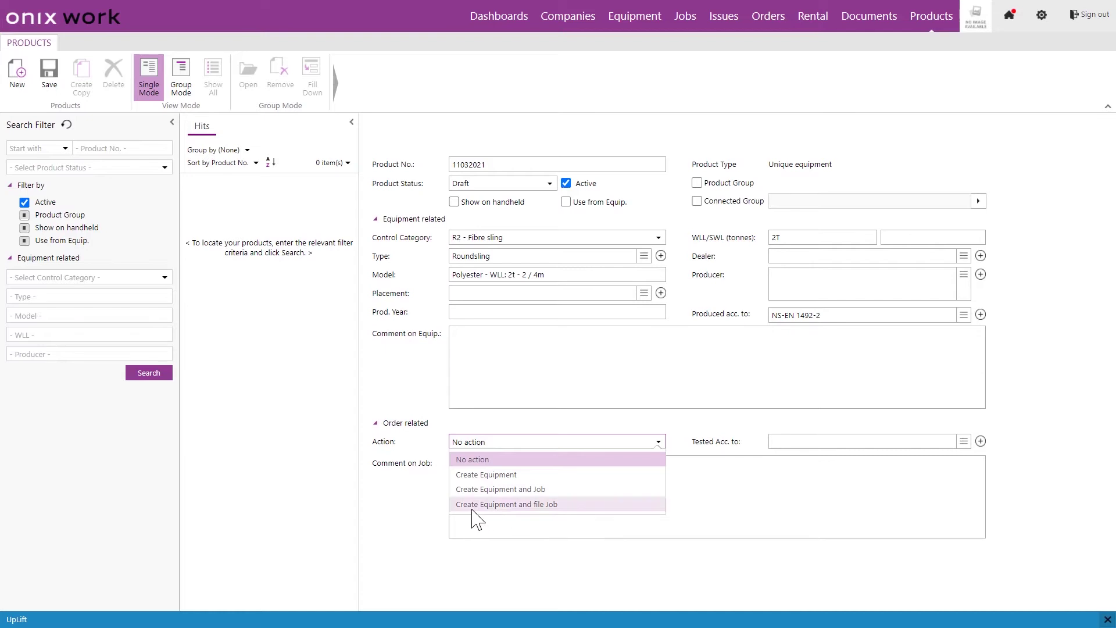
click(567, 505)
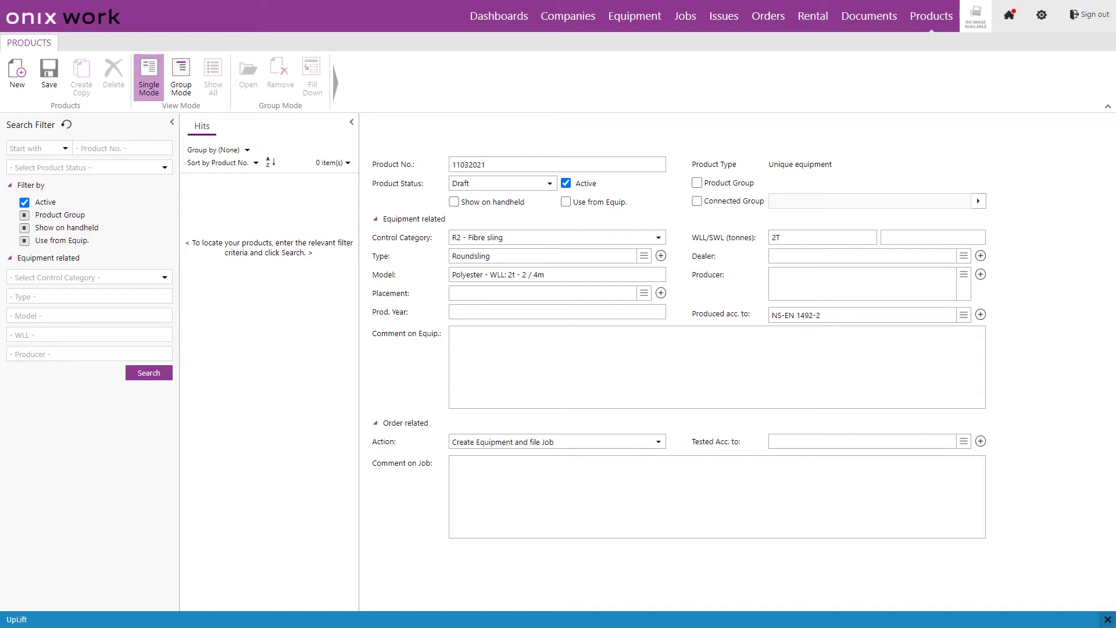
Fill Tested Acc. to with 'Tested by manufacturer in serial production' and save product 11032021.
click(884, 441)
key(ctrl+v)
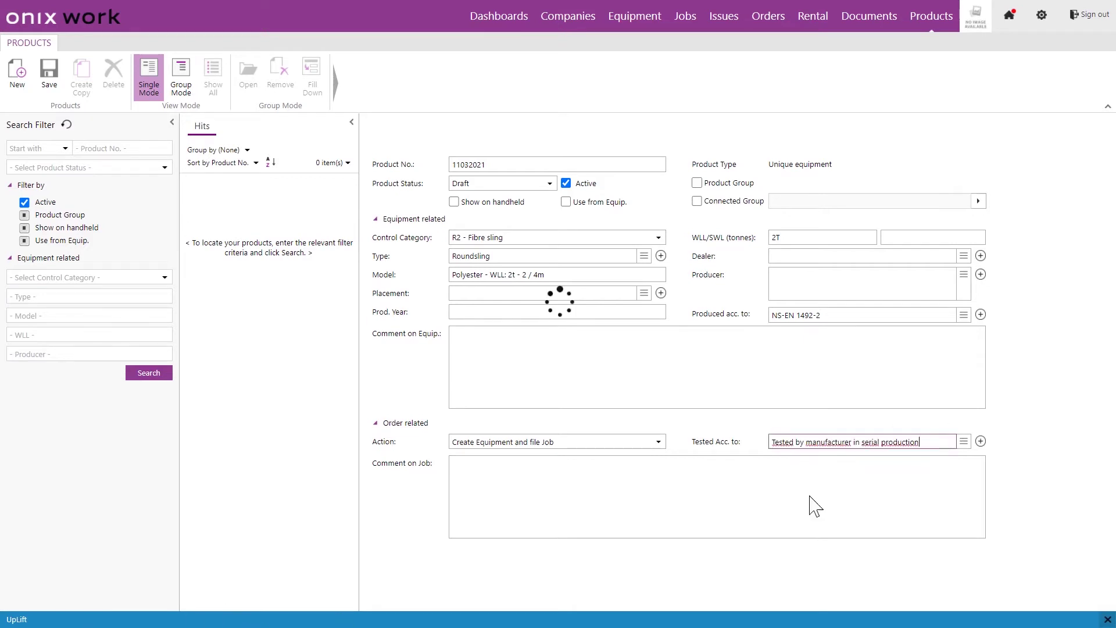
click(755, 453)
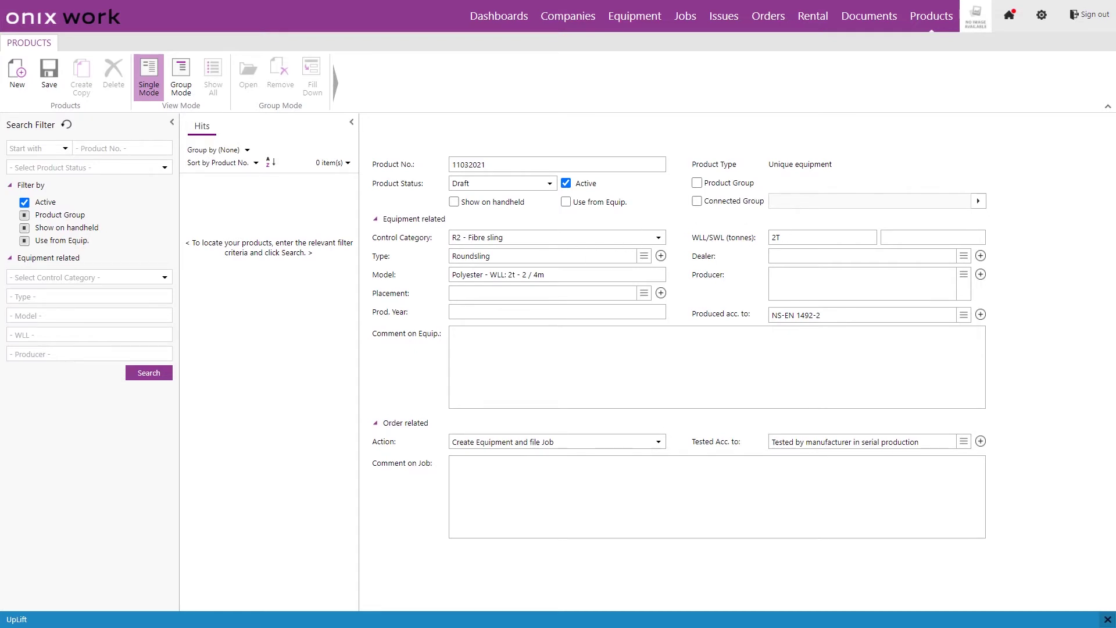
click(49, 87)
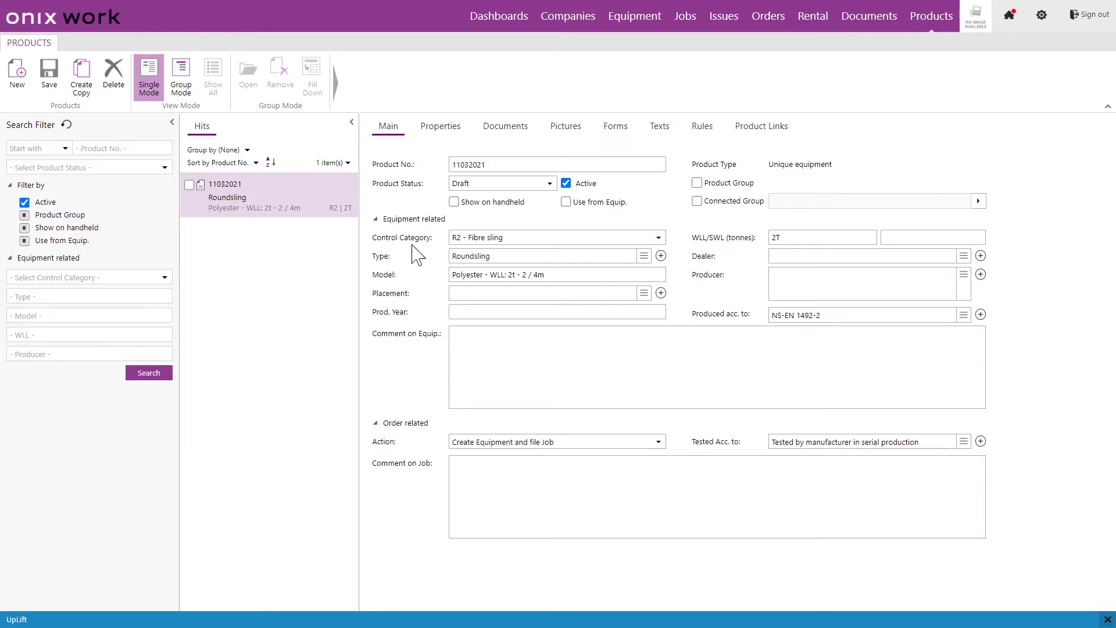
Open the Roundsling's Properties dialog and scroll the available properties down to Color.
click(438, 134)
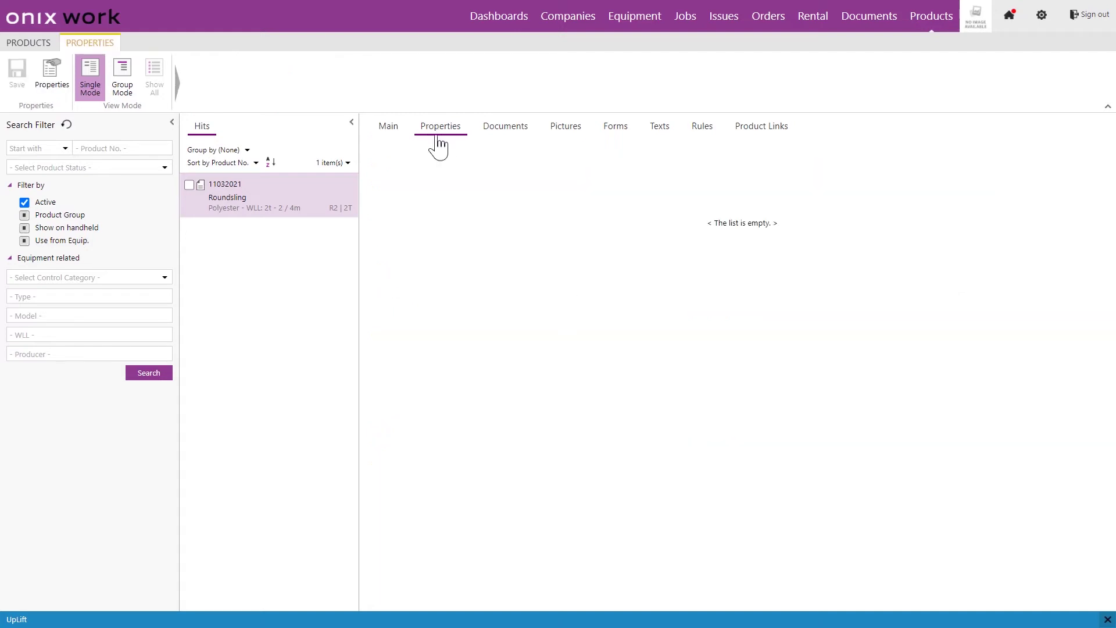
click(397, 138)
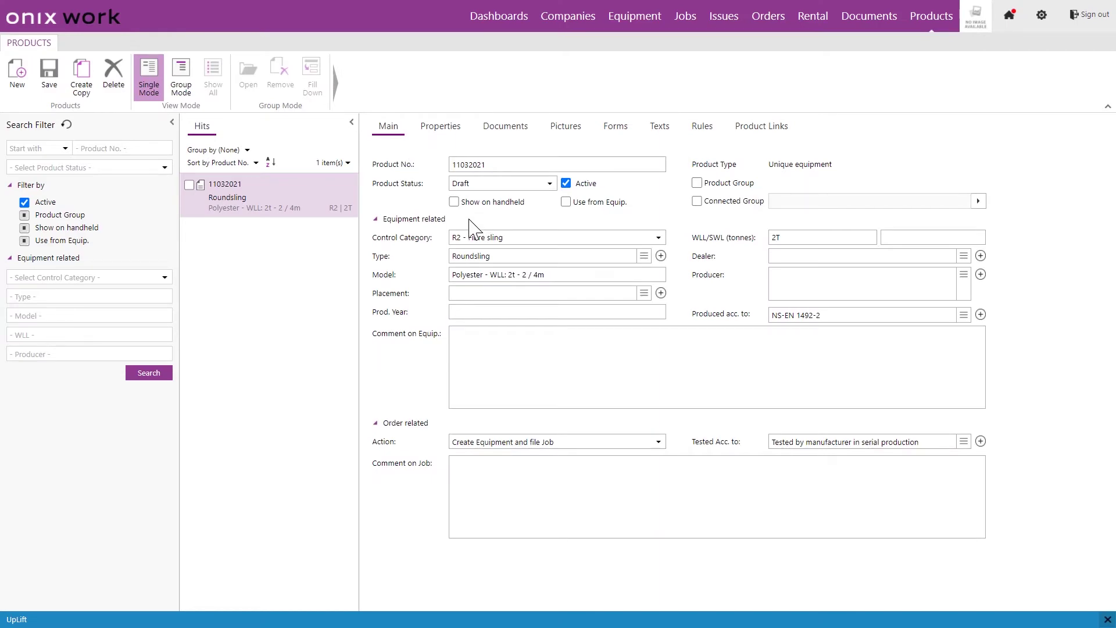
click(443, 129)
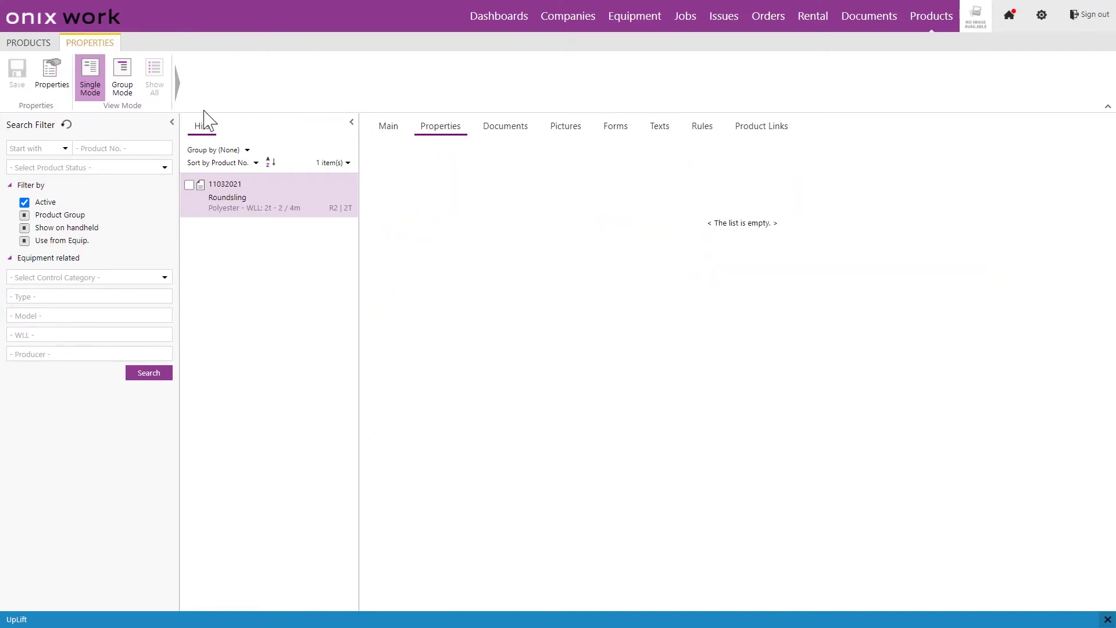
click(52, 81)
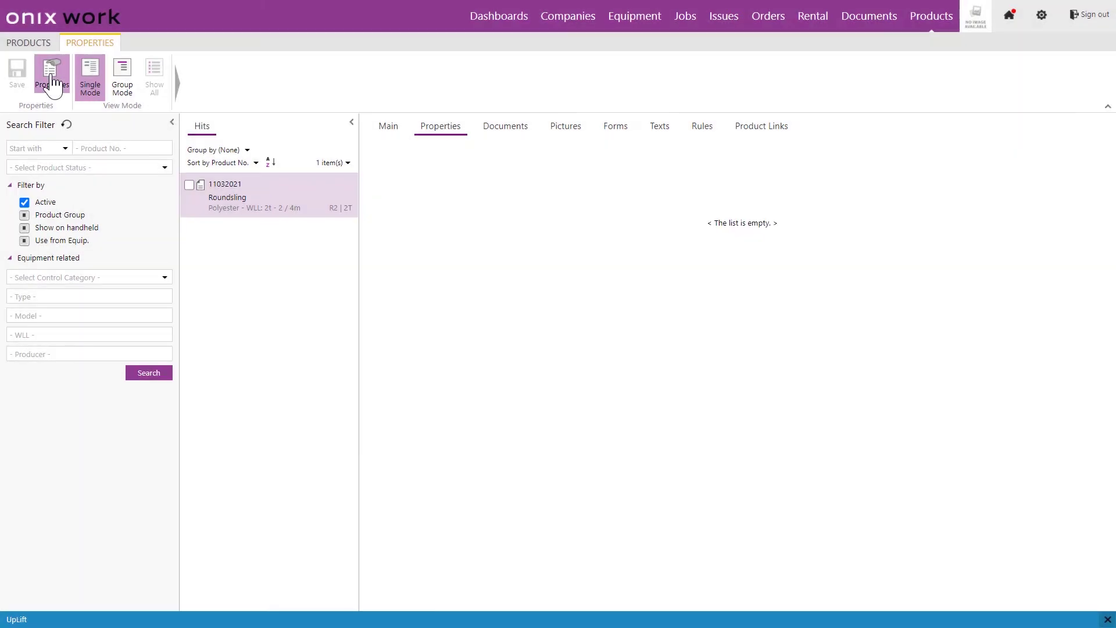
click(52, 82)
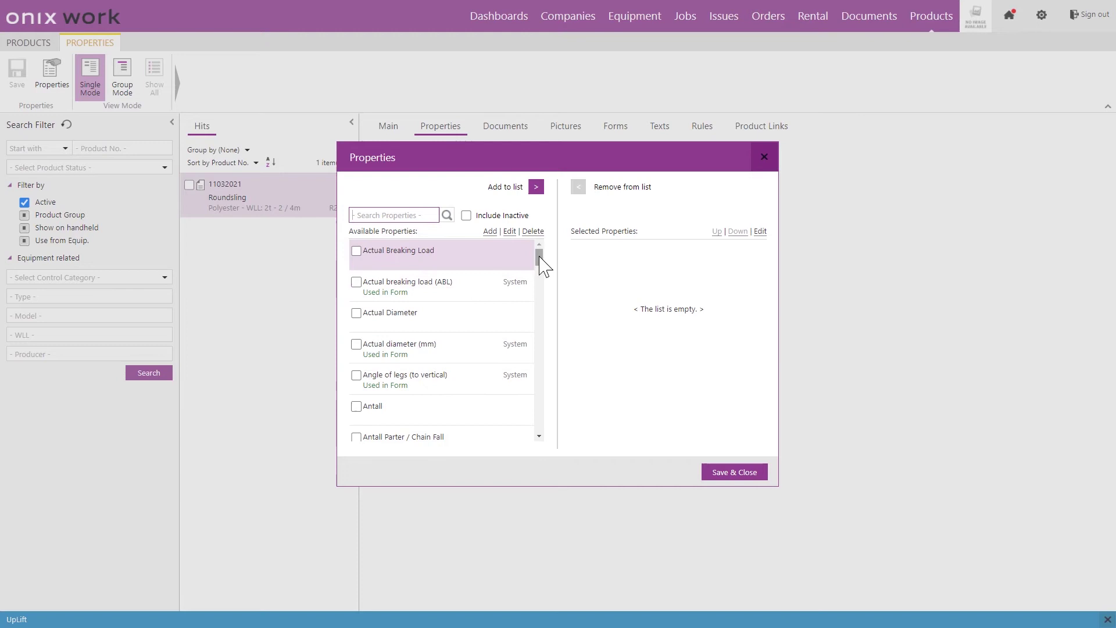
mouse_move(544, 266)
mouse_down()
mouse_move(543, 278)
mouse_move(539, 260)
mouse_up()
drag(539, 267, 540, 284)
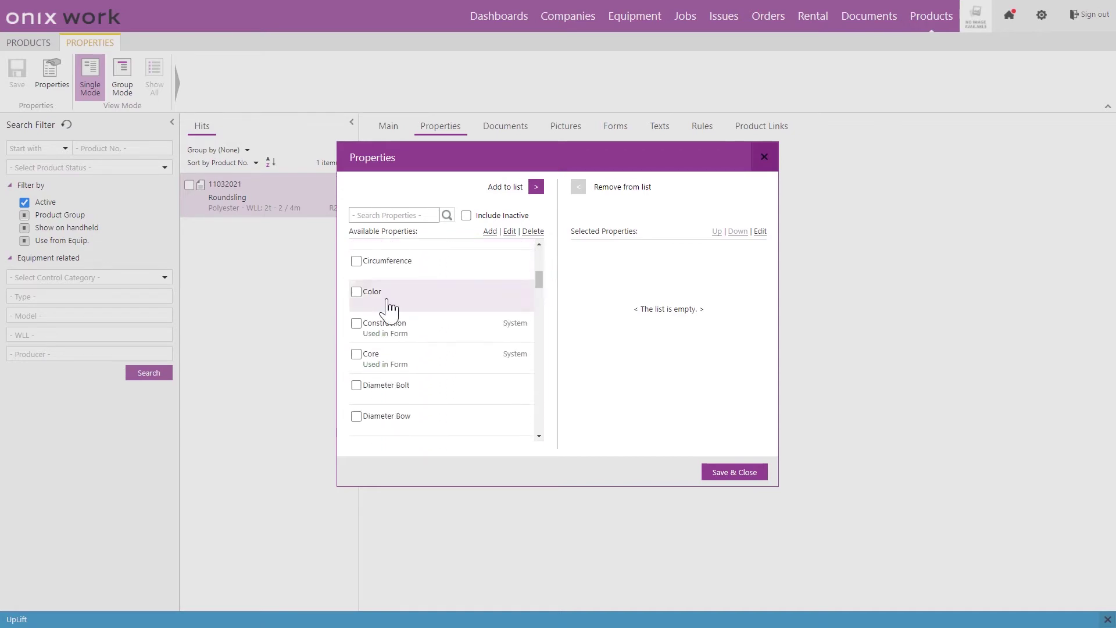
Add Color to the Roundsling's selected properties and save the dialog.
click(490, 233)
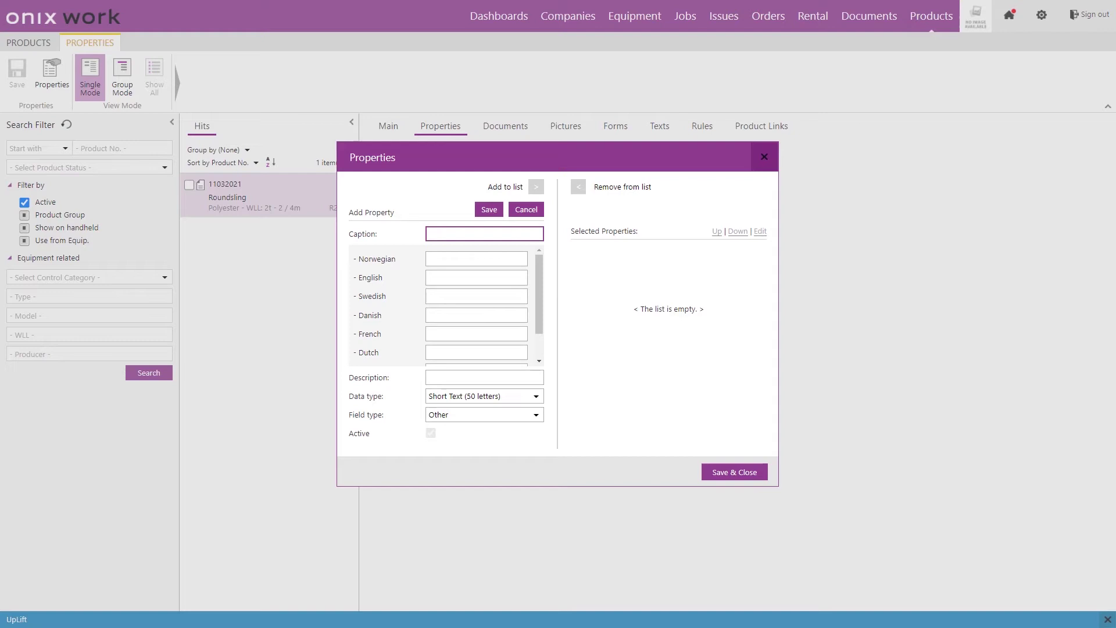
click(525, 210)
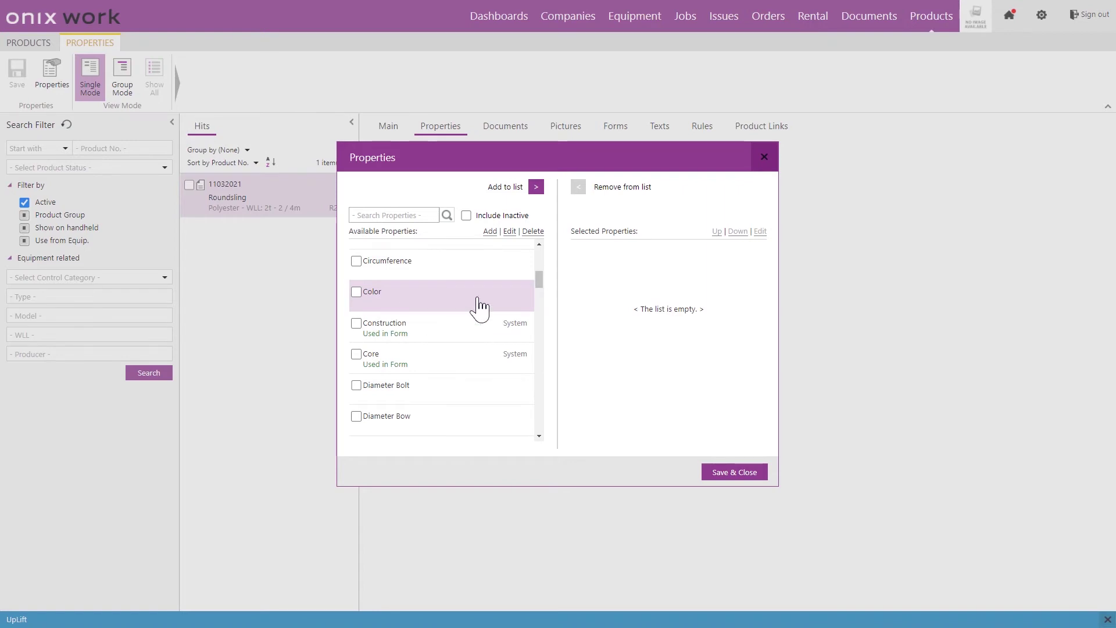
click(537, 187)
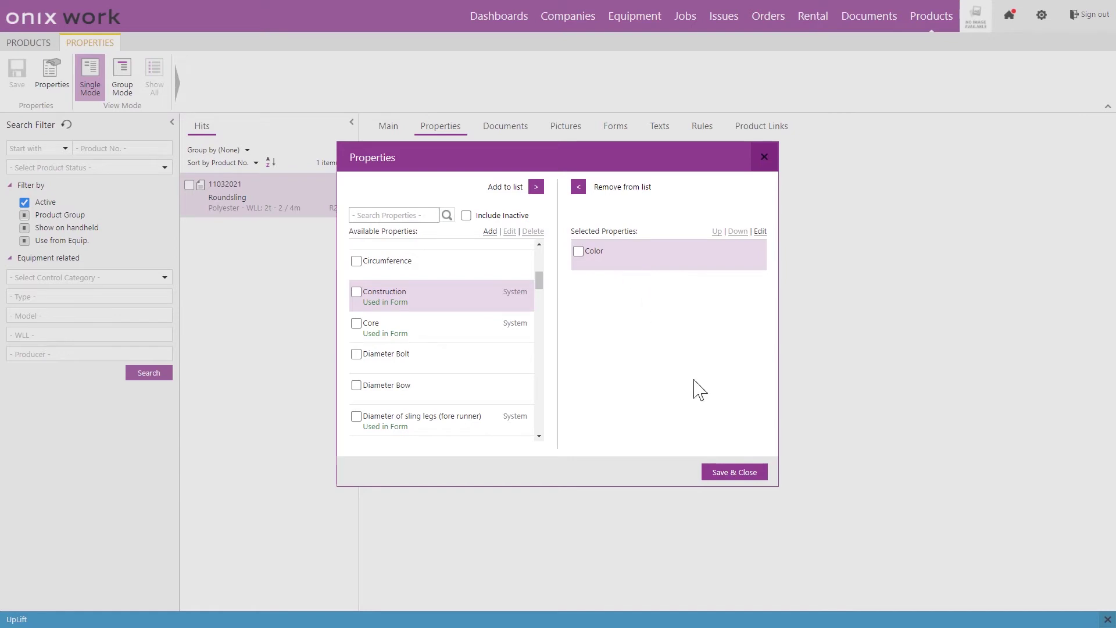
click(742, 473)
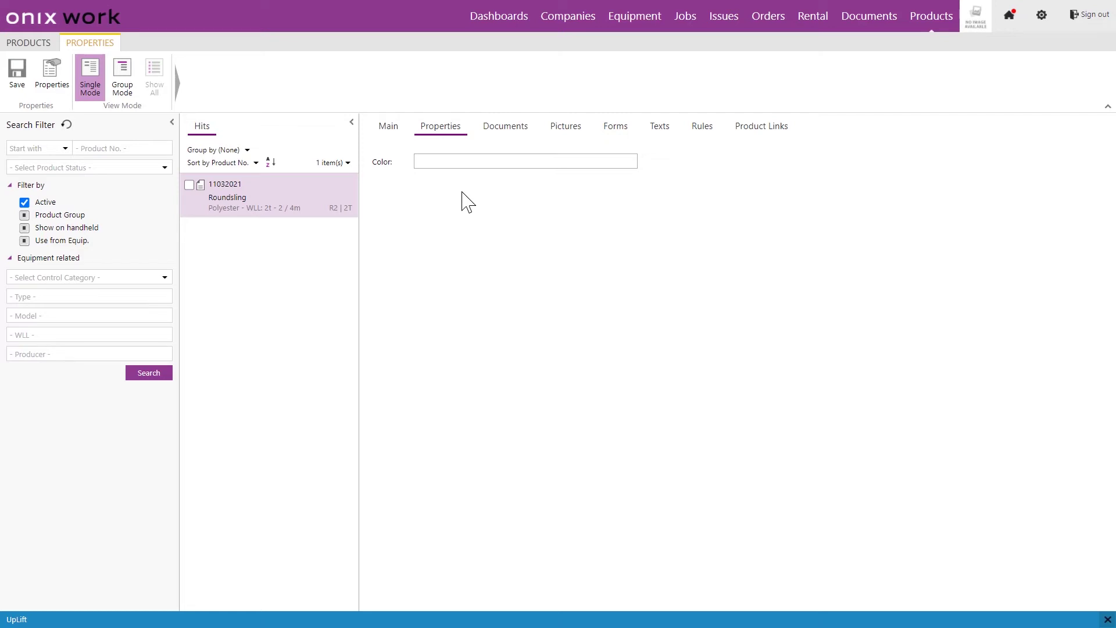
Enter Green in the Color field and save the product.
click(465, 161)
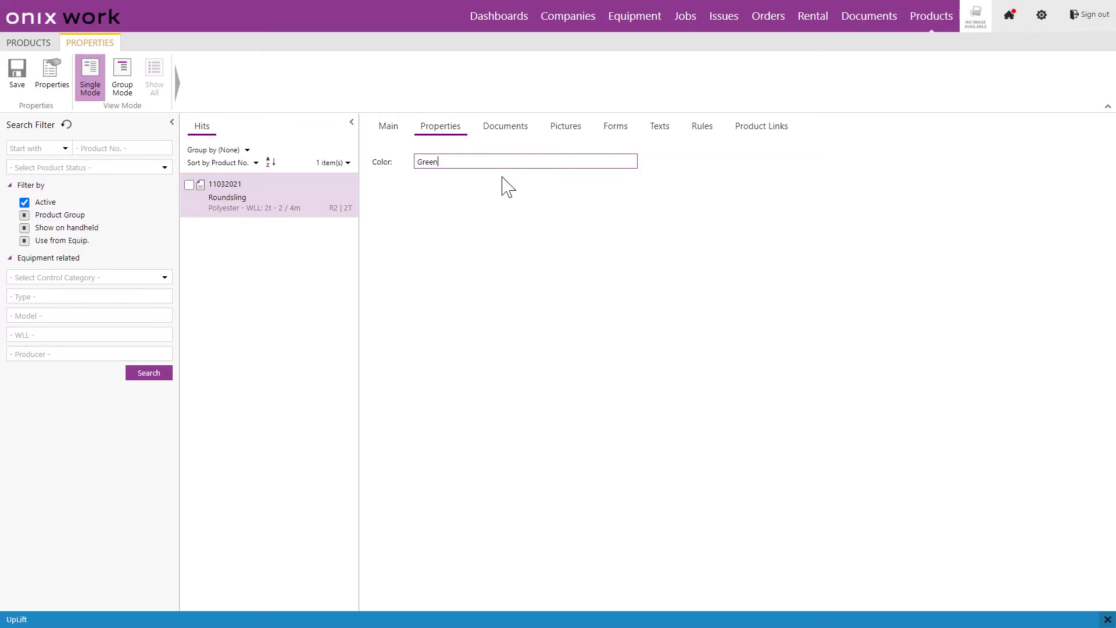
click(17, 72)
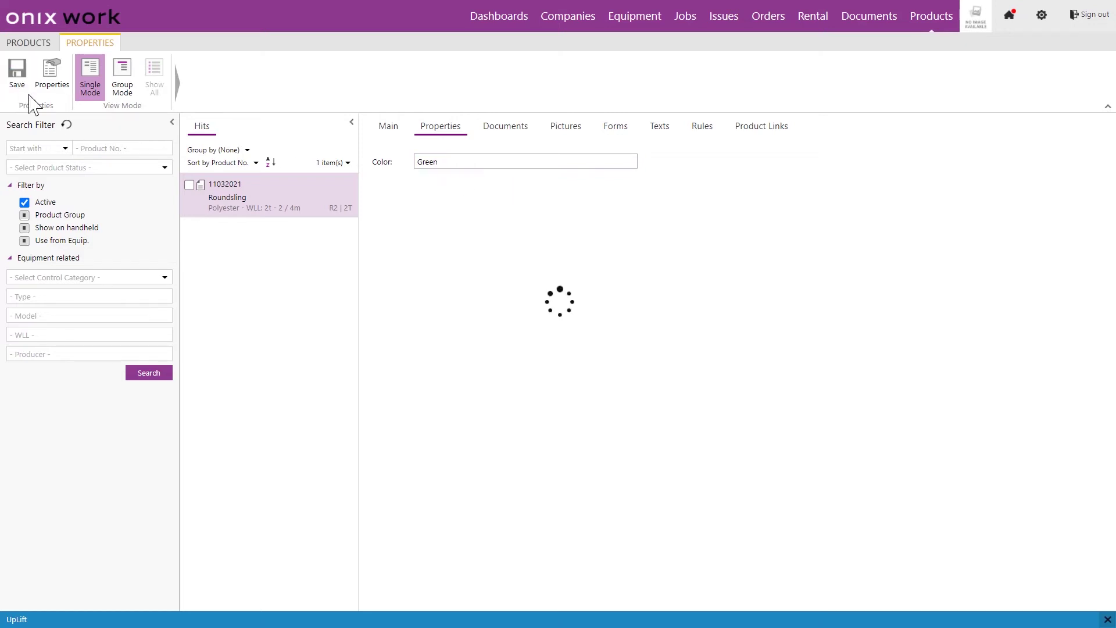
From the Documents tab, bring up the Document picker listing 36 available documents.
click(514, 140)
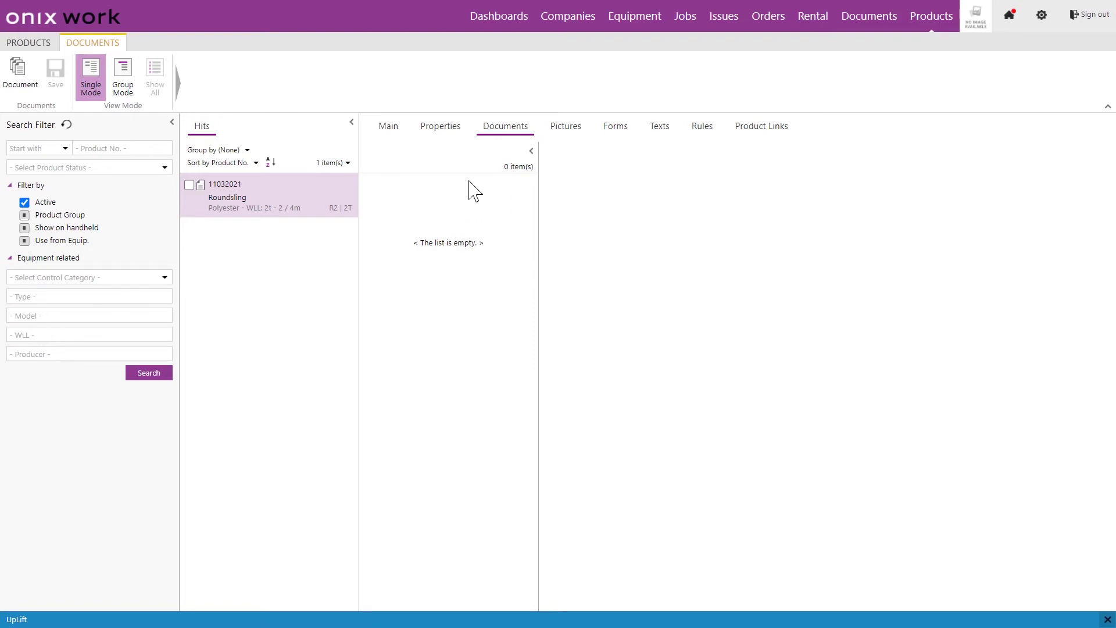
click(19, 88)
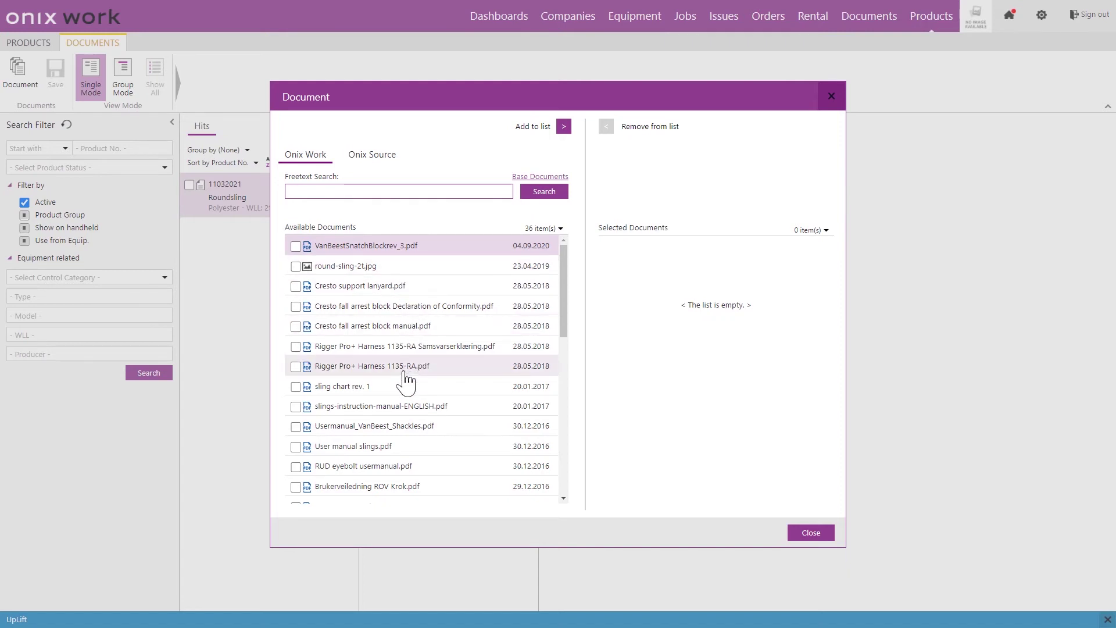
Visit Base Documents, cancel adding a new base document, and return to Products.
click(534, 178)
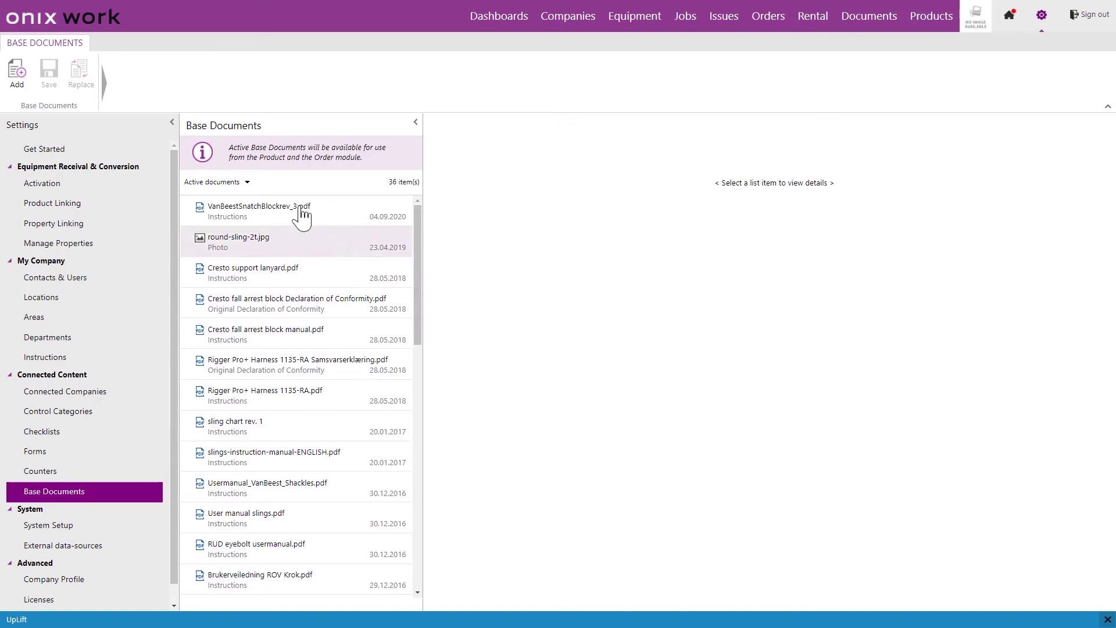
click(17, 73)
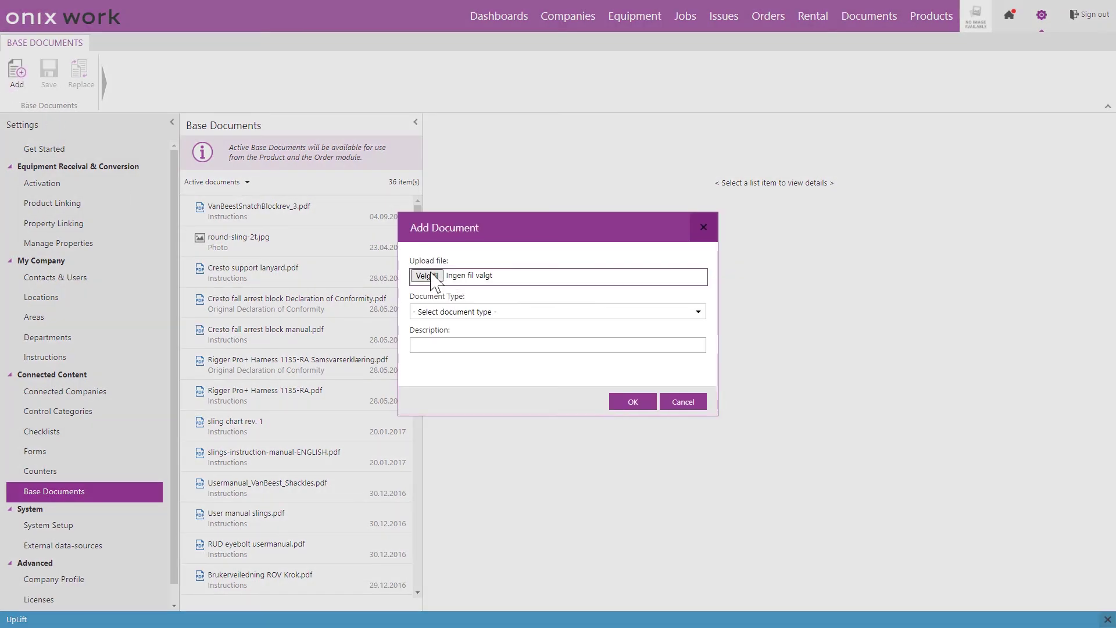
click(683, 401)
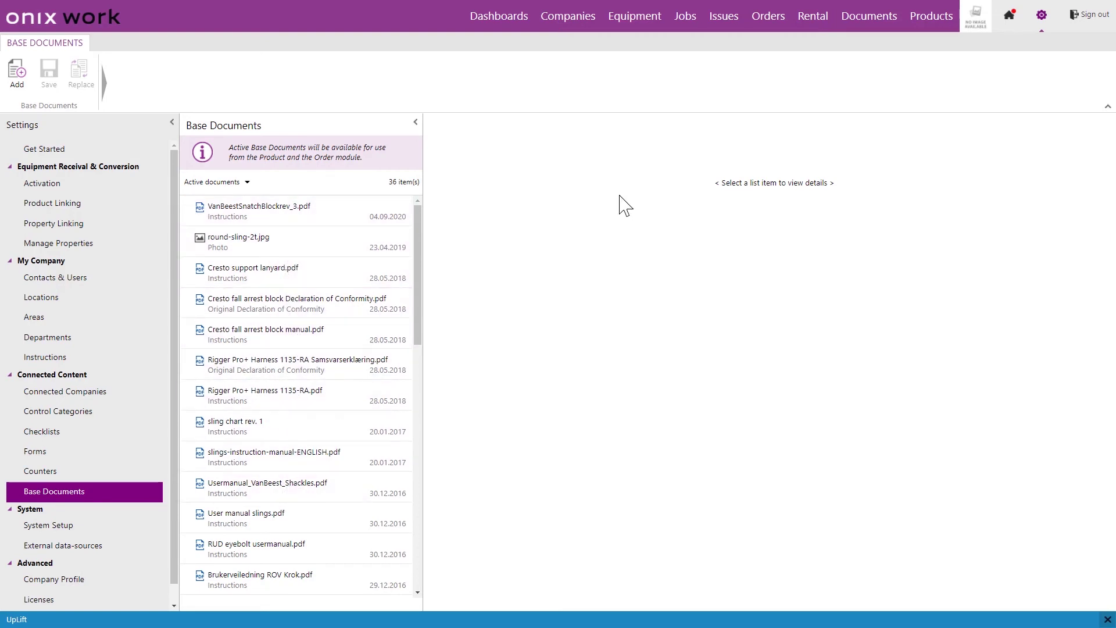
click(933, 18)
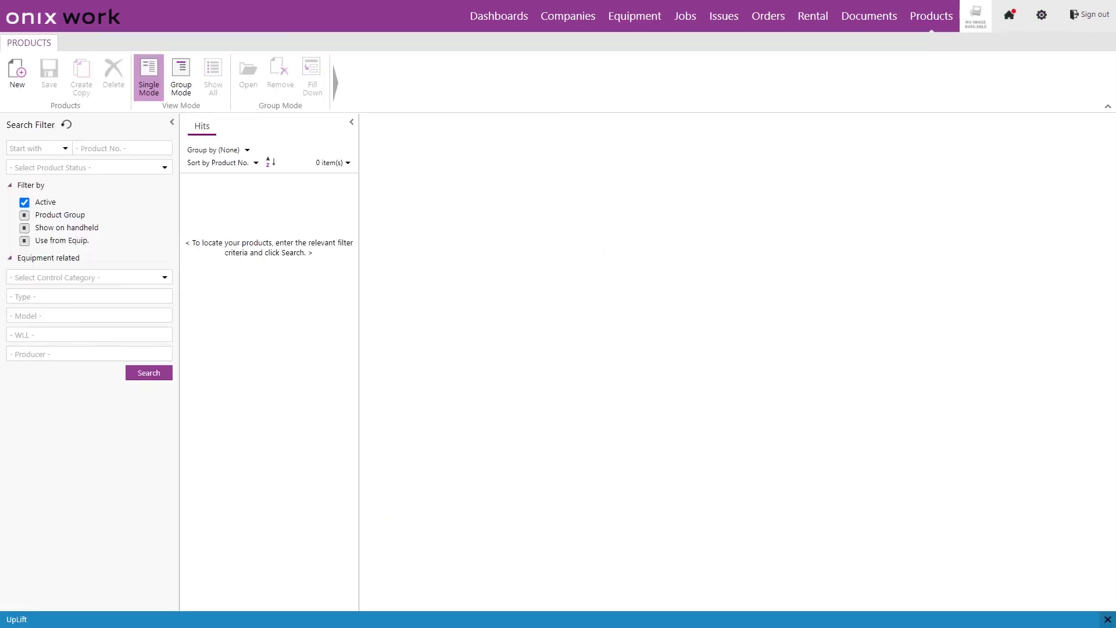
Search for product number 11032021 and open the Roundsling product.
click(119, 148)
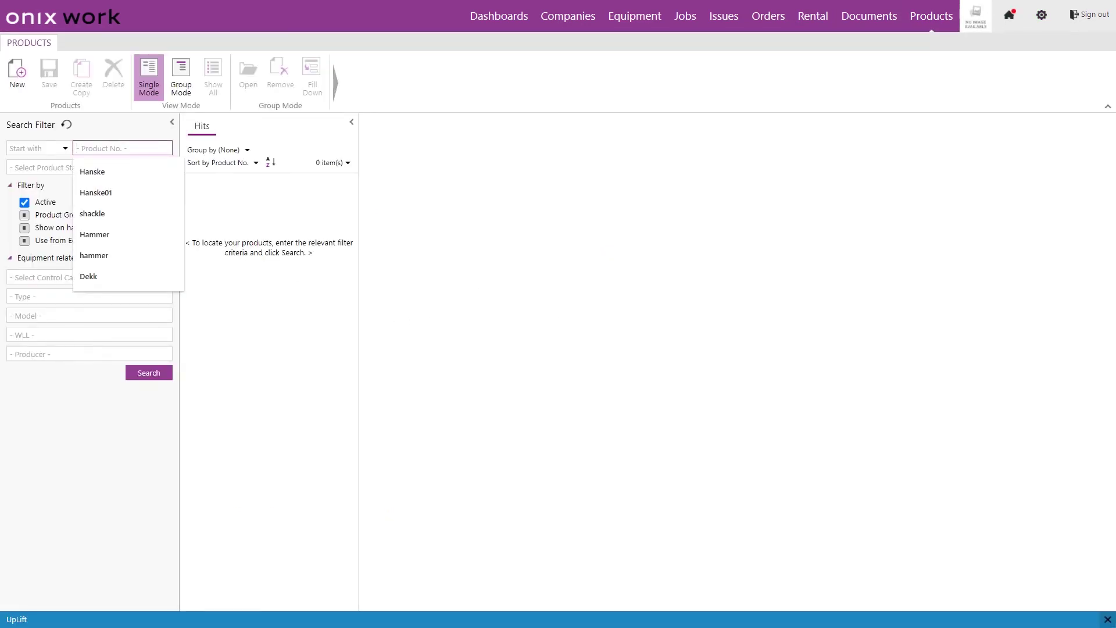
text(11032021)
key(Return)
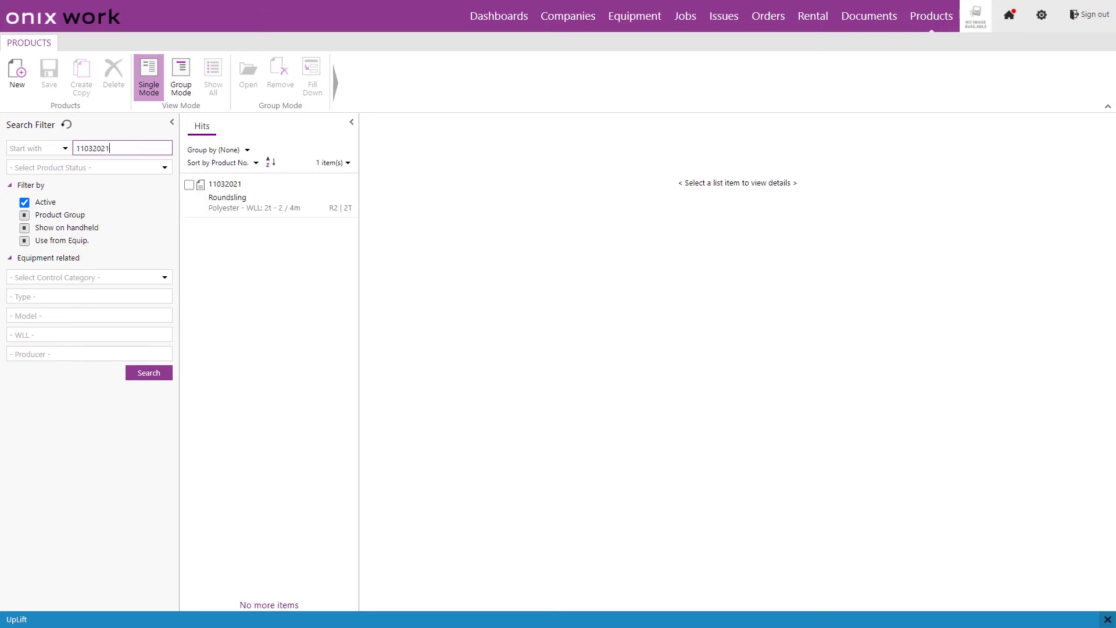
click(244, 210)
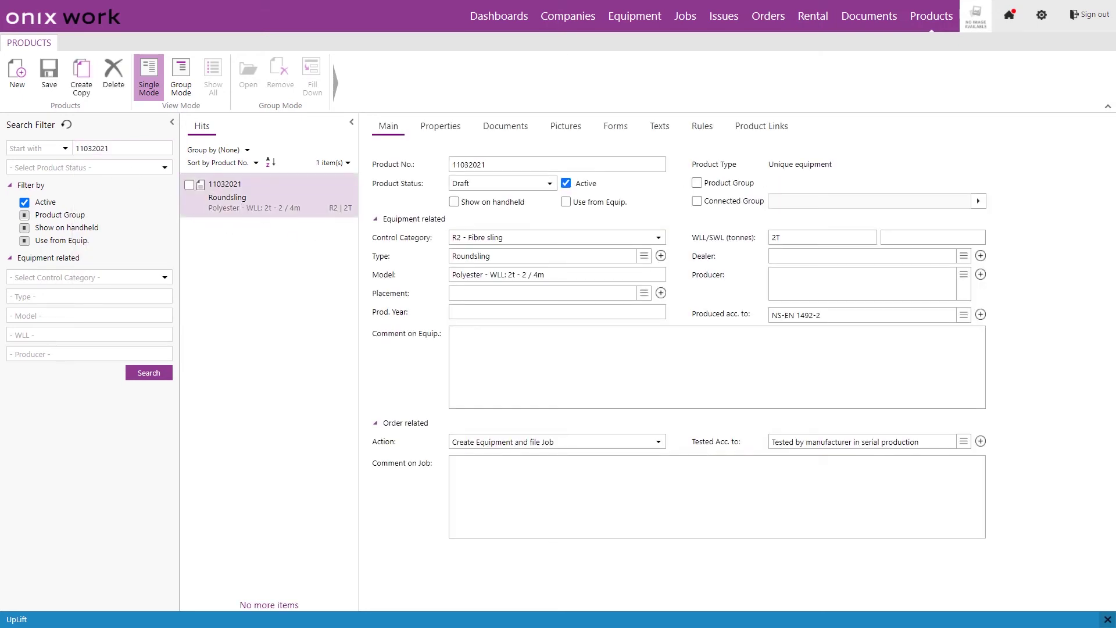
Attach User manual slings.pdf to the Roundsling's Documents as an instructions document.
click(505, 127)
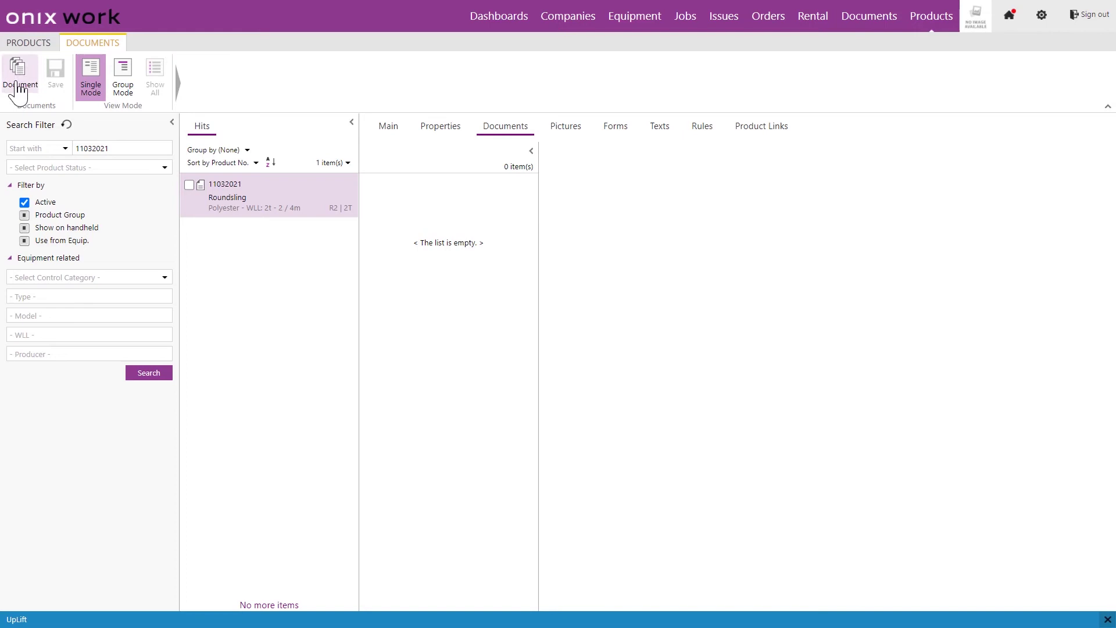
click(388, 126)
click(503, 127)
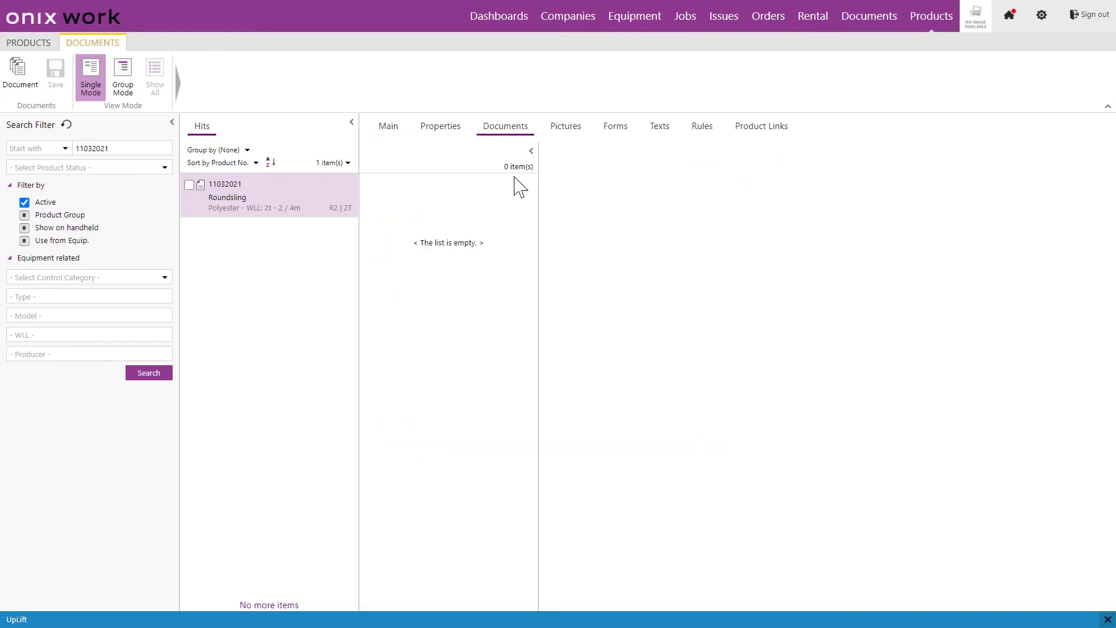
click(19, 87)
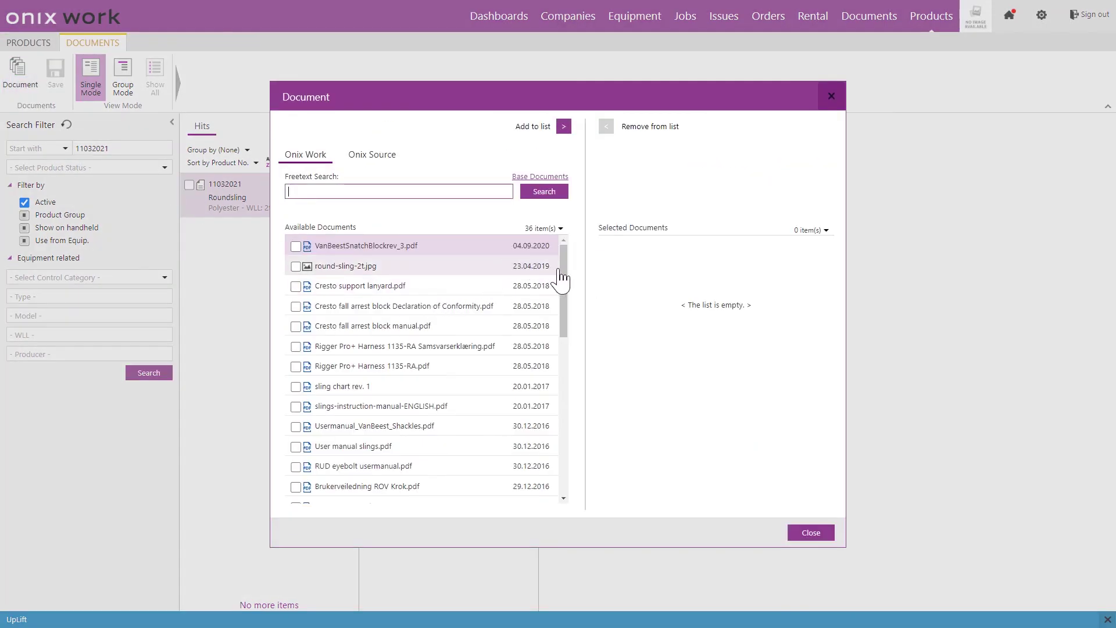
scroll(565, 283, down, 1)
scroll(565, 284, up, 1)
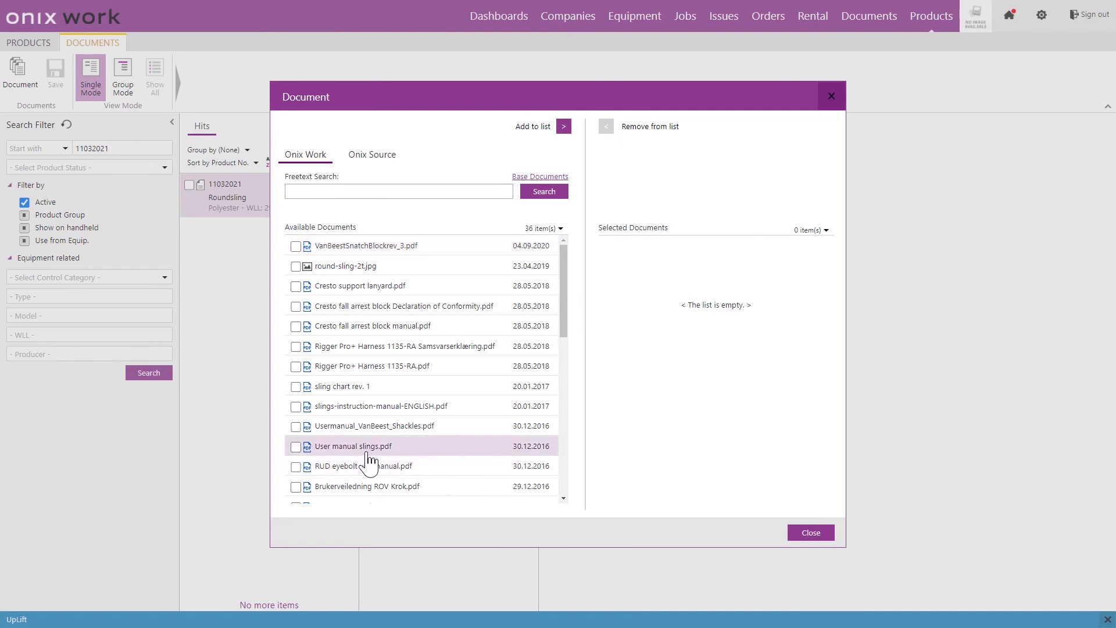
click(564, 126)
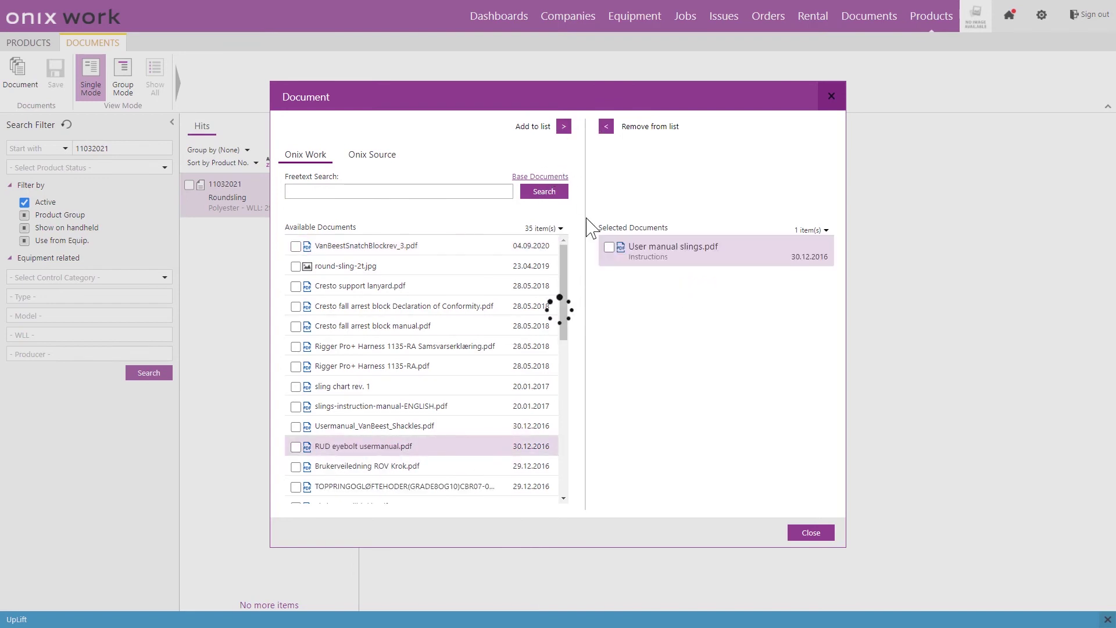
click(814, 533)
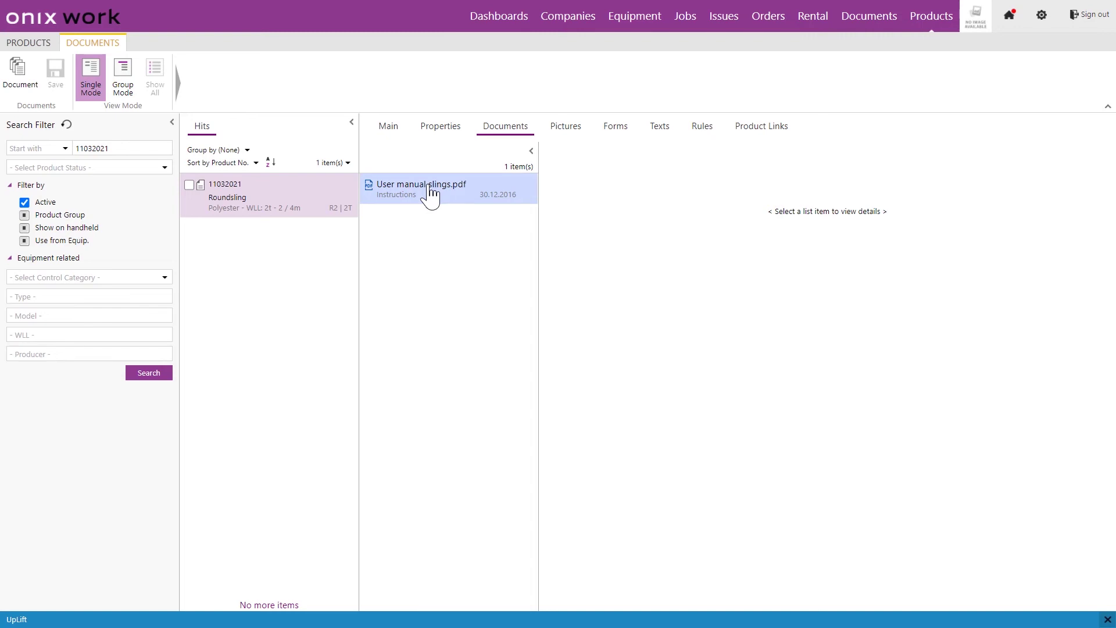
Check the Roundsling's Pictures without adding any, then show its empty Forms list.
click(569, 133)
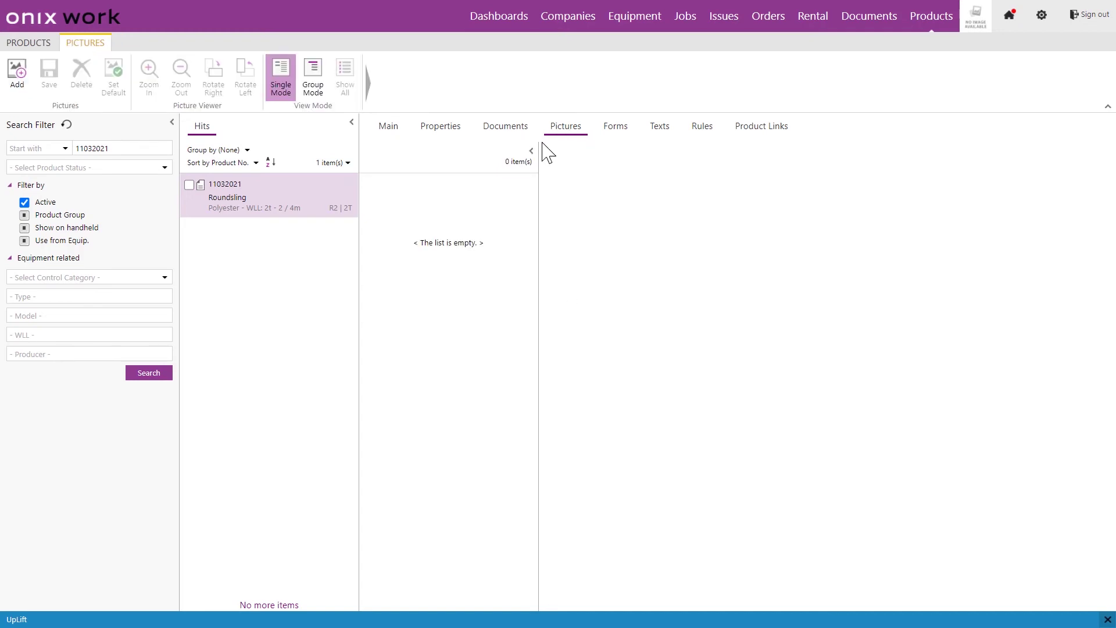
click(20, 88)
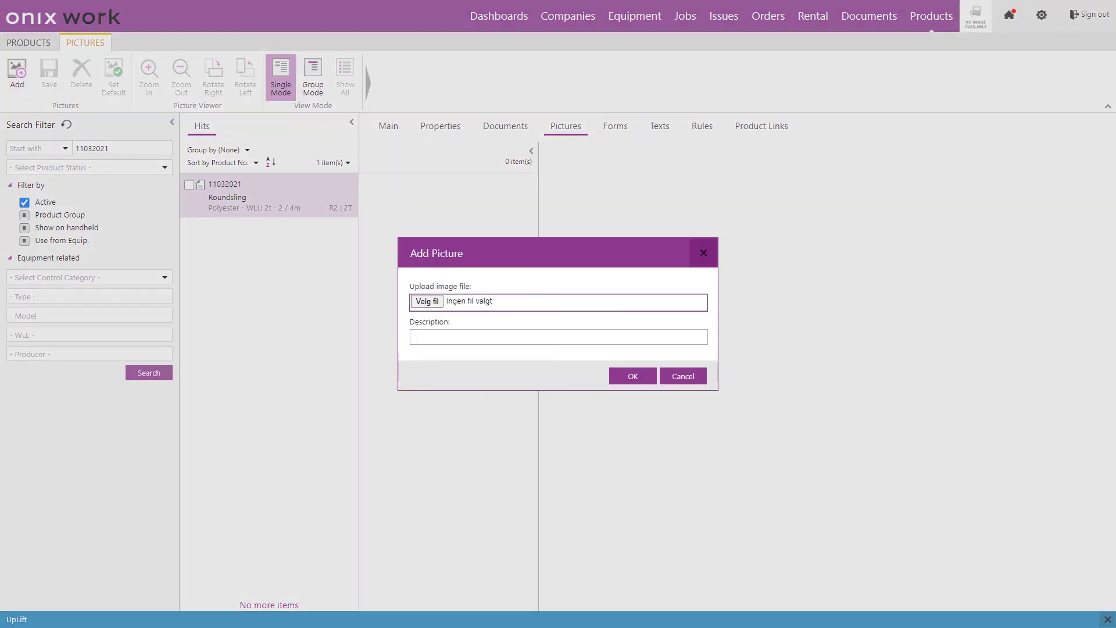
click(670, 378)
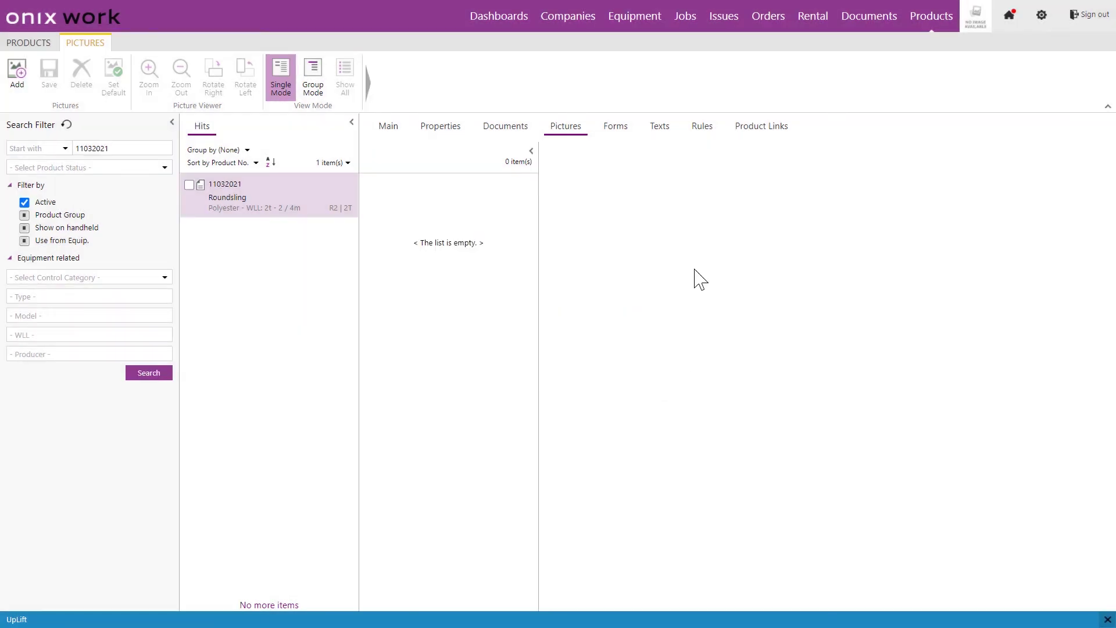
click(614, 128)
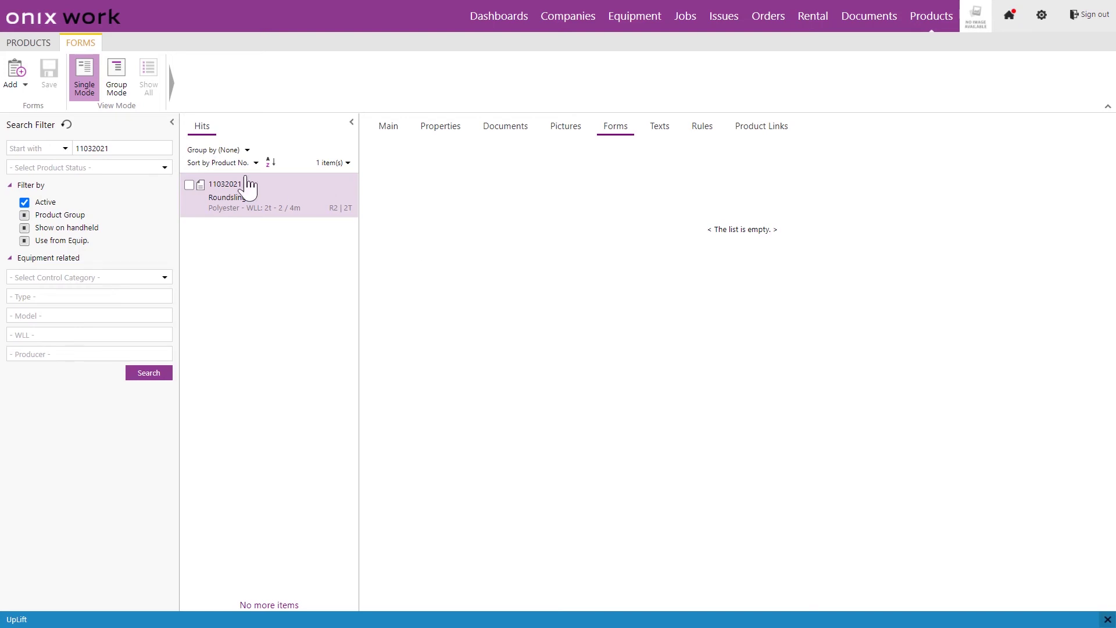
Add a Declaration of Conformity form (English, Initial Control) to the Roundsling.
click(24, 85)
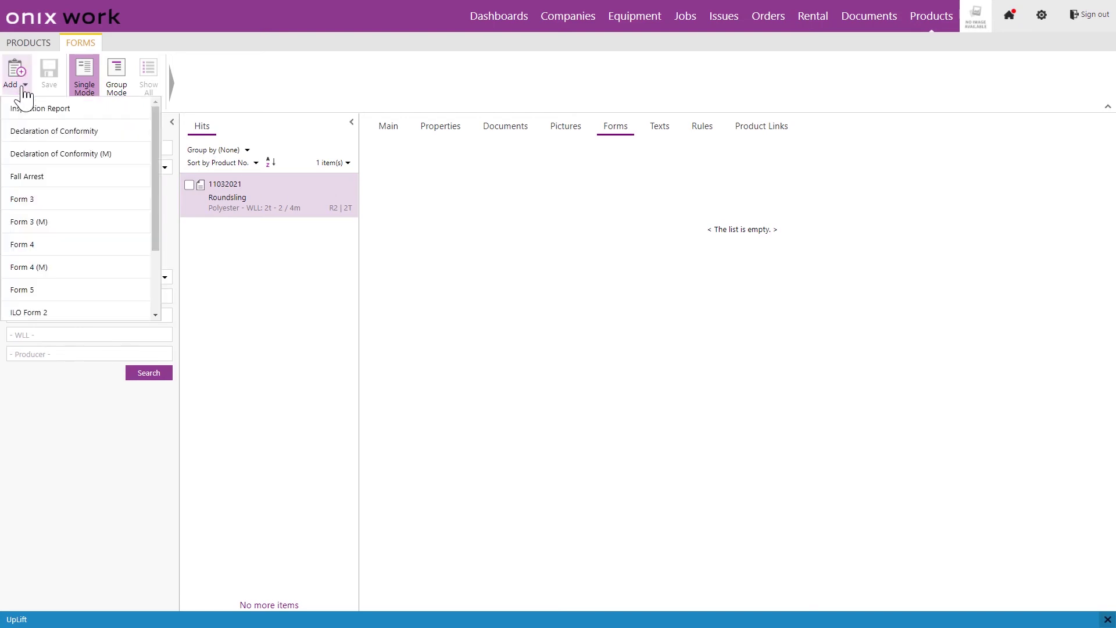
click(114, 135)
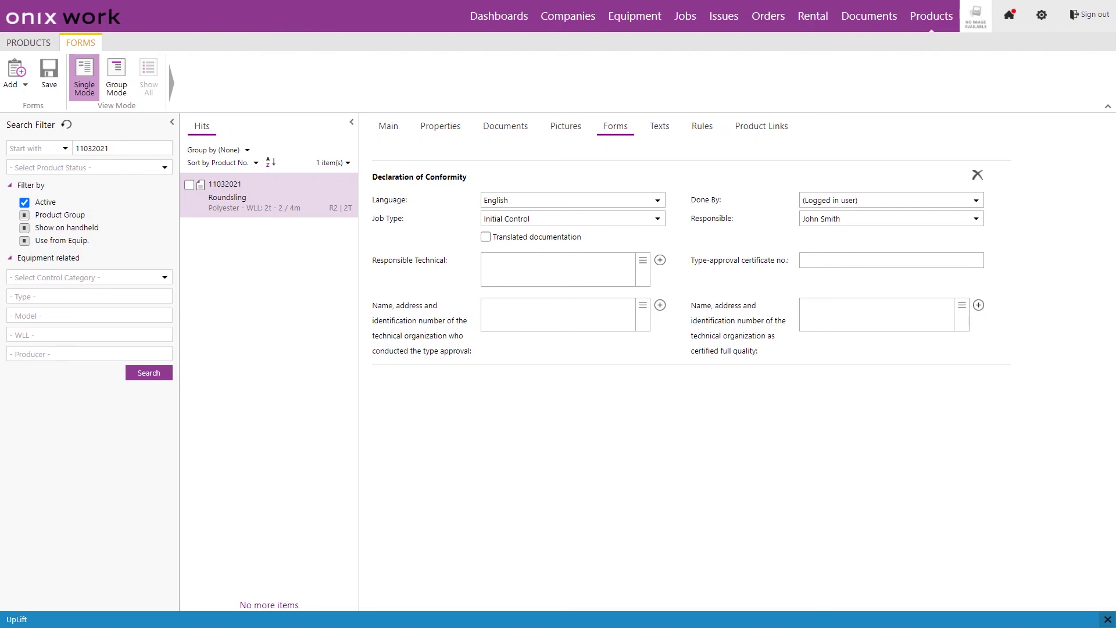
Save the Declaration of Conformity, then add a Form 4 with 2T workload limit and save.
click(51, 93)
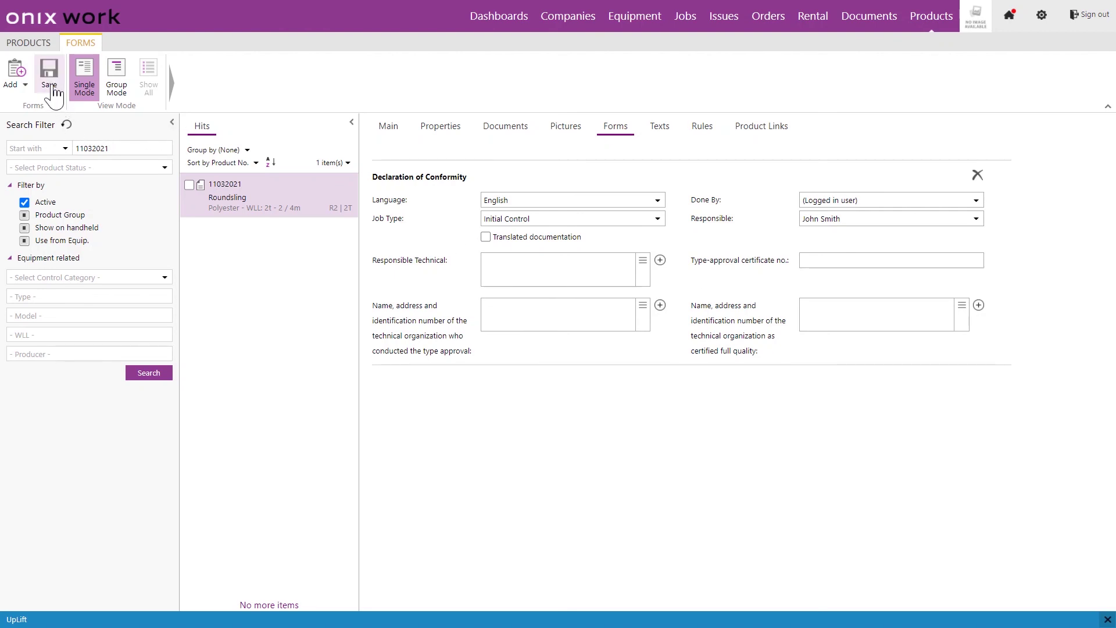
click(51, 93)
click(21, 96)
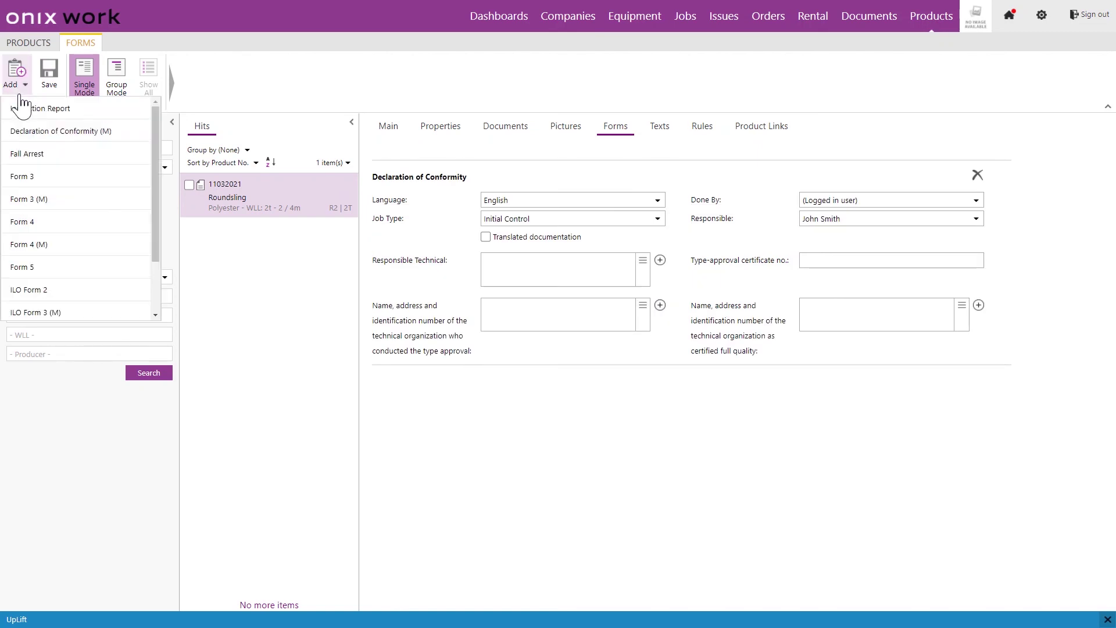
click(46, 227)
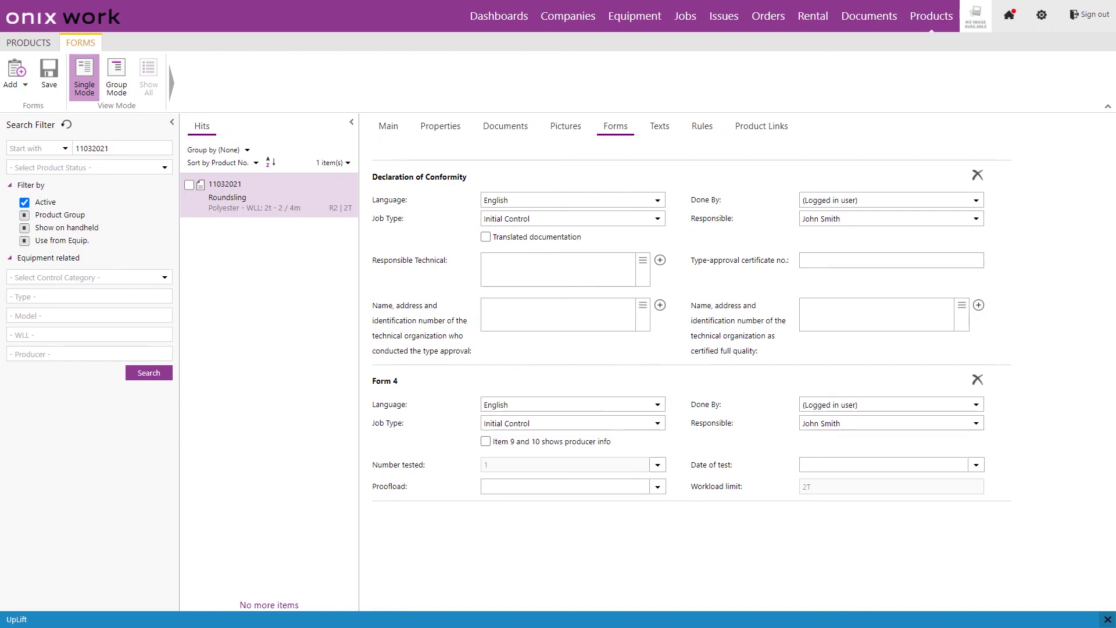
click(59, 82)
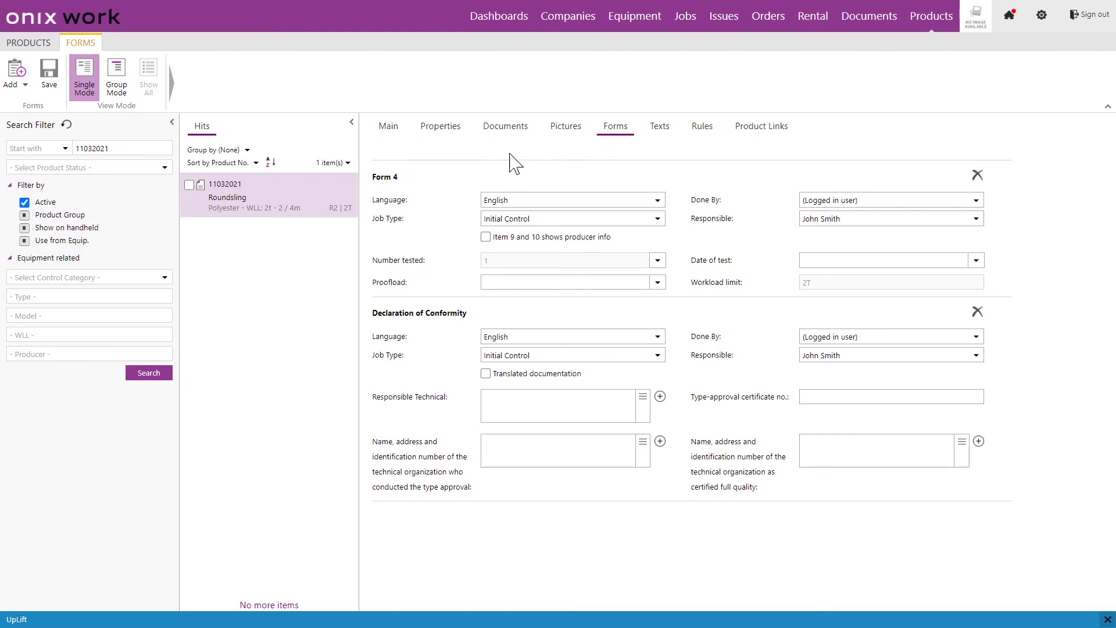
Change product 11032021's status from Draft to Approved on its Main details.
click(388, 133)
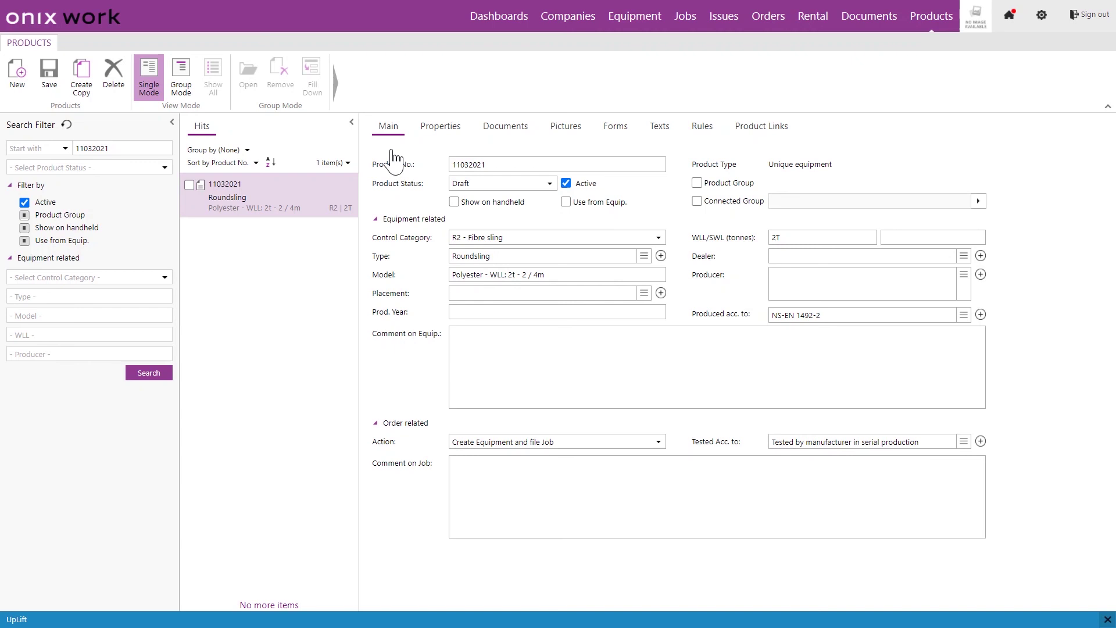
click(487, 184)
click(496, 235)
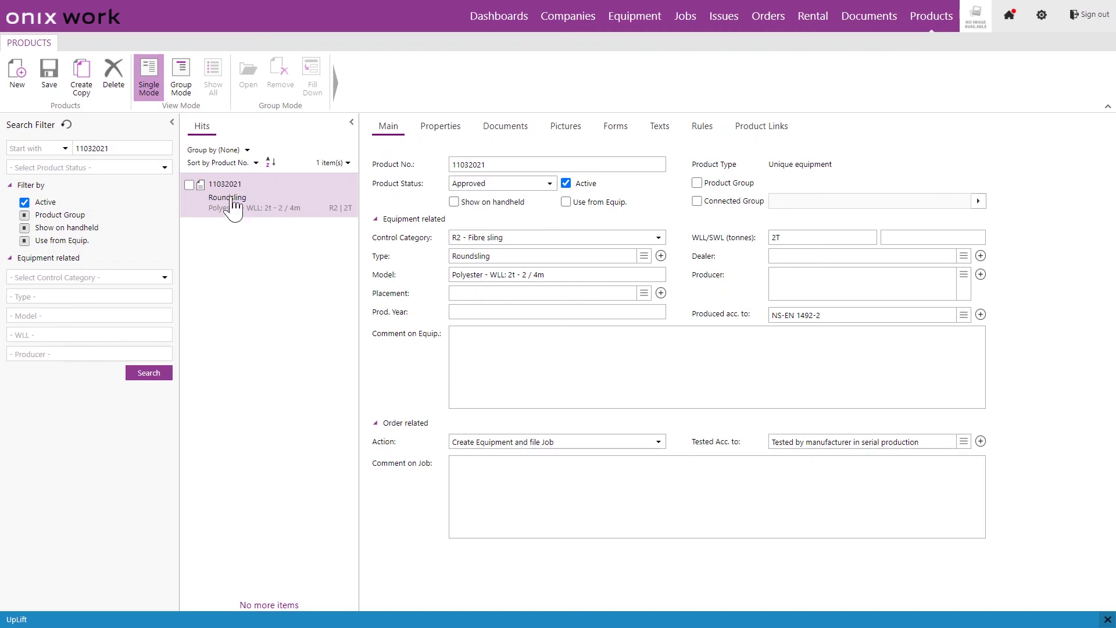